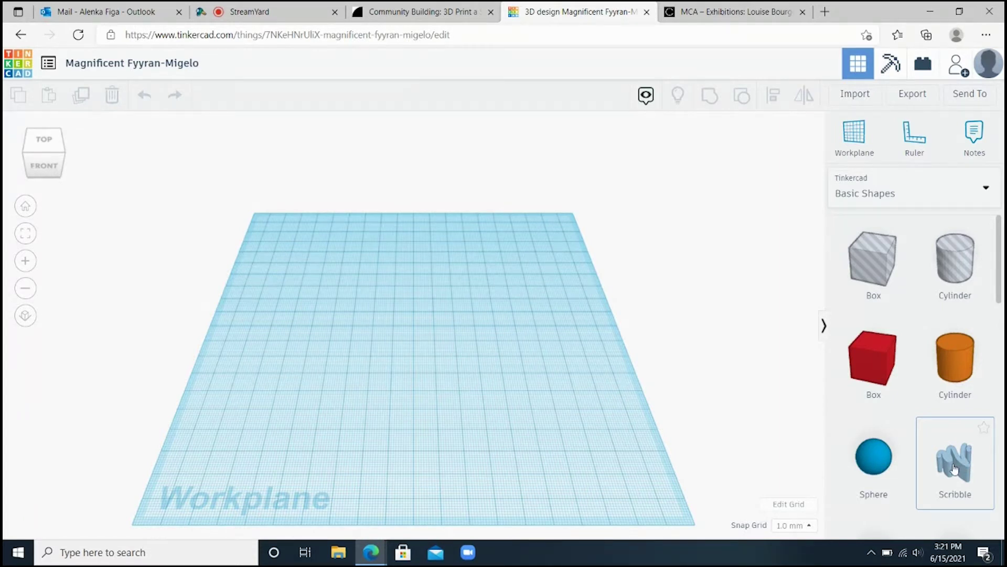
Step: Drag a Scribble shape from Basic Shapes onto the workplane
mouse_move(955, 469)
left_mouse_down()
mouse_move(530, 317)
mouse_move(427, 331)
mouse_move(426, 344)
left_mouse_up()
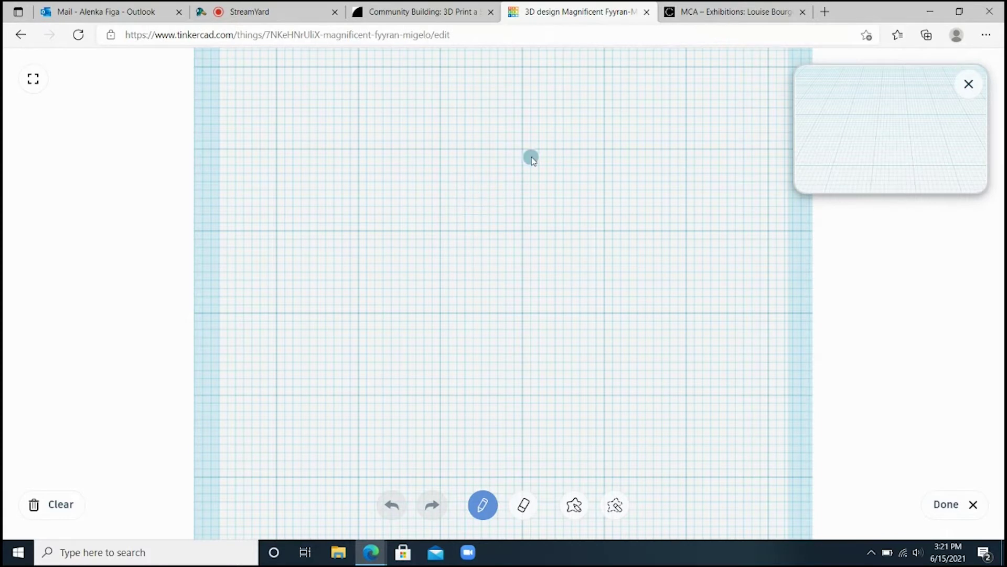
left_click(733, 6)
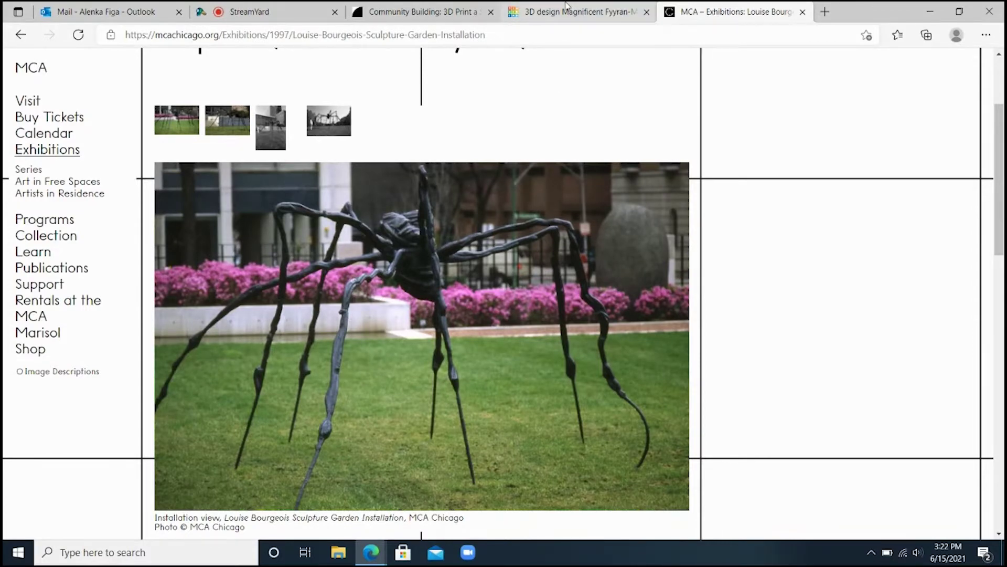
Step: Pencil a freehand body outline, erase its upper-left corner, and redraw the left side closed
left_click(551, 12)
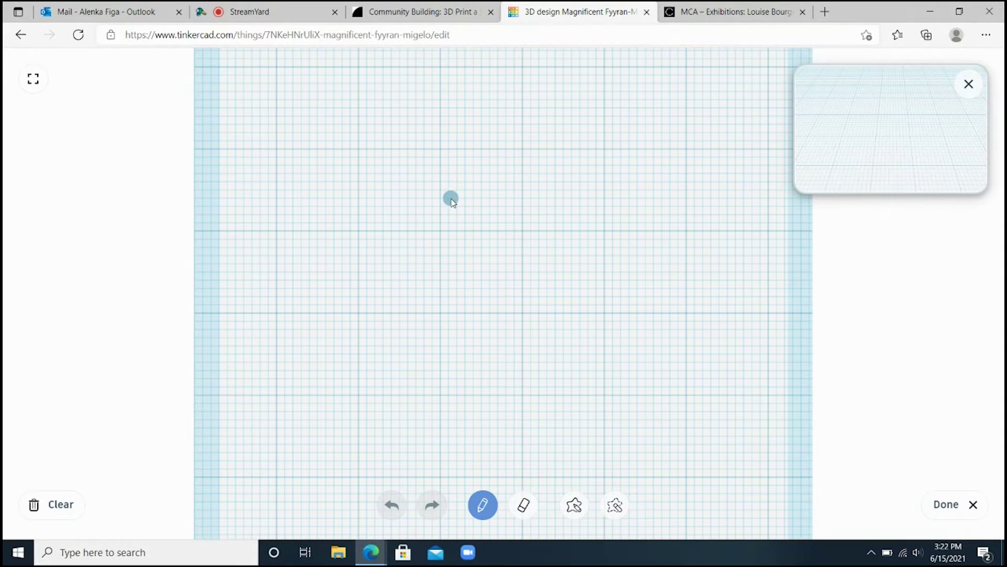
mouse_move(452, 202)
left_mouse_down()
mouse_move(534, 169)
mouse_move(548, 180)
mouse_move(550, 248)
mouse_move(529, 323)
mouse_move(502, 330)
mouse_move(485, 306)
mouse_move(451, 209)
left_mouse_up()
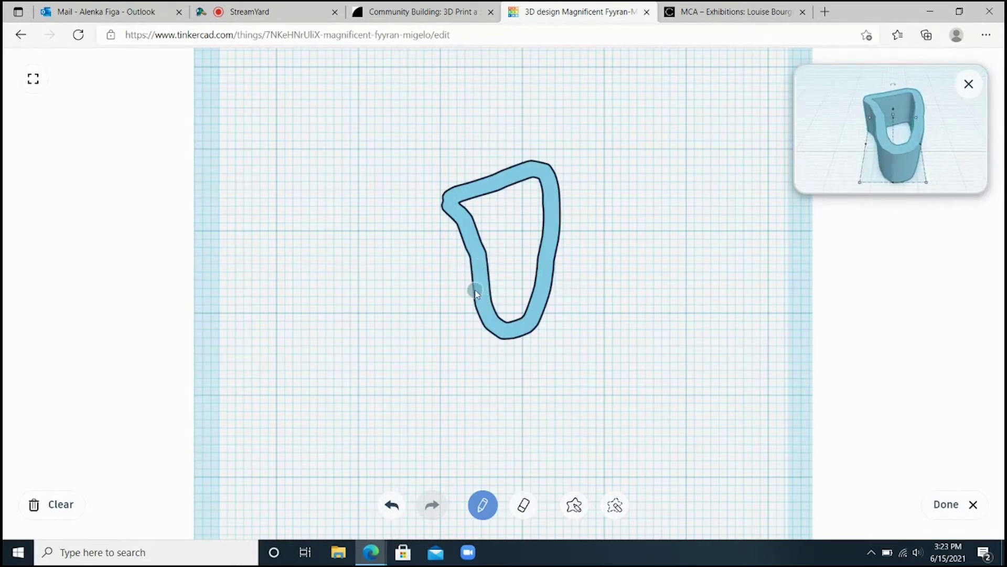
left_click(523, 514)
left_click(481, 512)
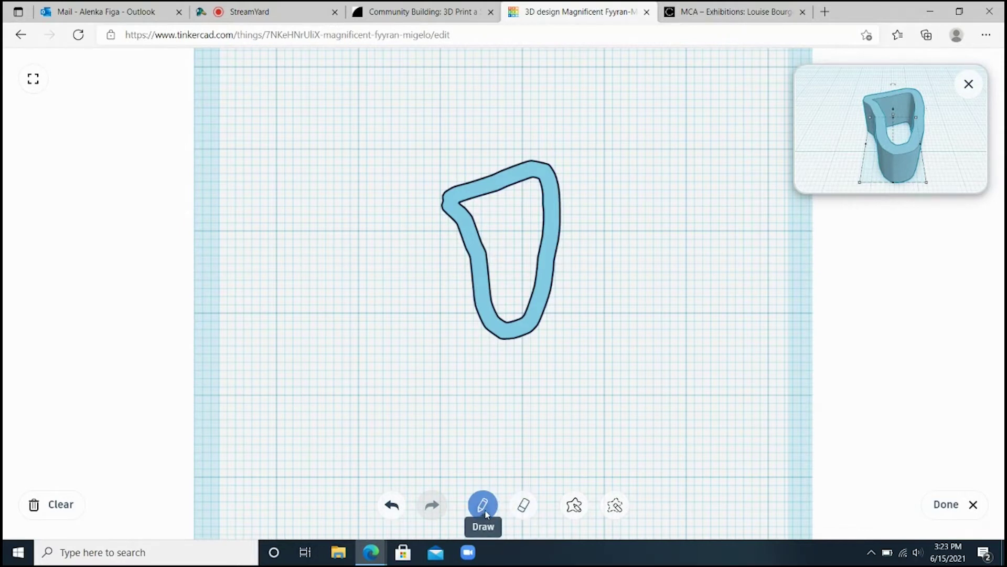
left_click(524, 512)
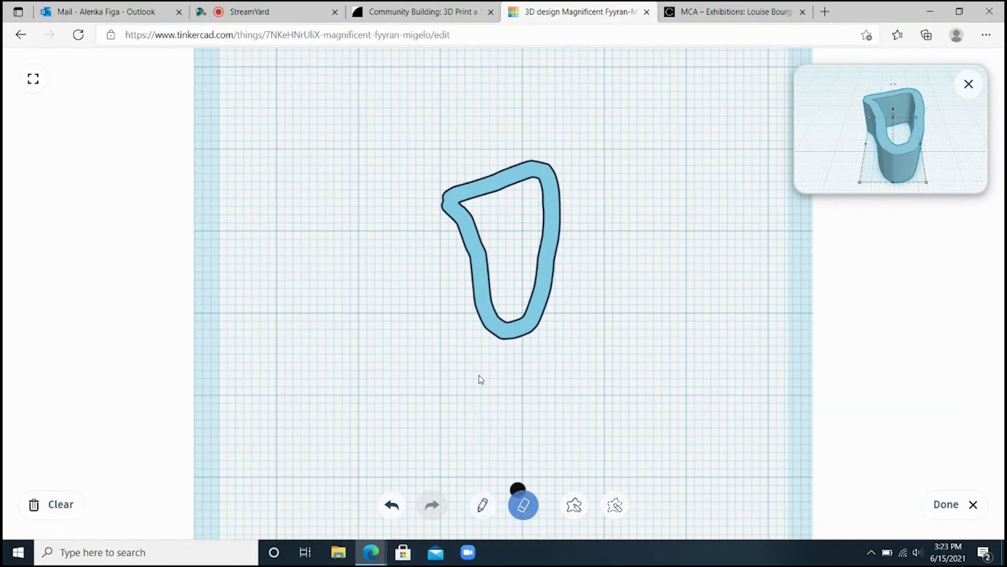
mouse_move(469, 211)
left_mouse_down()
mouse_move(448, 218)
mouse_move(471, 224)
mouse_move(463, 242)
mouse_move(466, 232)
mouse_move(500, 247)
mouse_move(468, 269)
mouse_move(493, 263)
mouse_move(486, 259)
mouse_move(474, 284)
mouse_move(501, 280)
mouse_move(484, 321)
mouse_move(478, 306)
mouse_move(505, 304)
mouse_move(495, 324)
mouse_move(483, 325)
mouse_move(476, 231)
left_mouse_up()
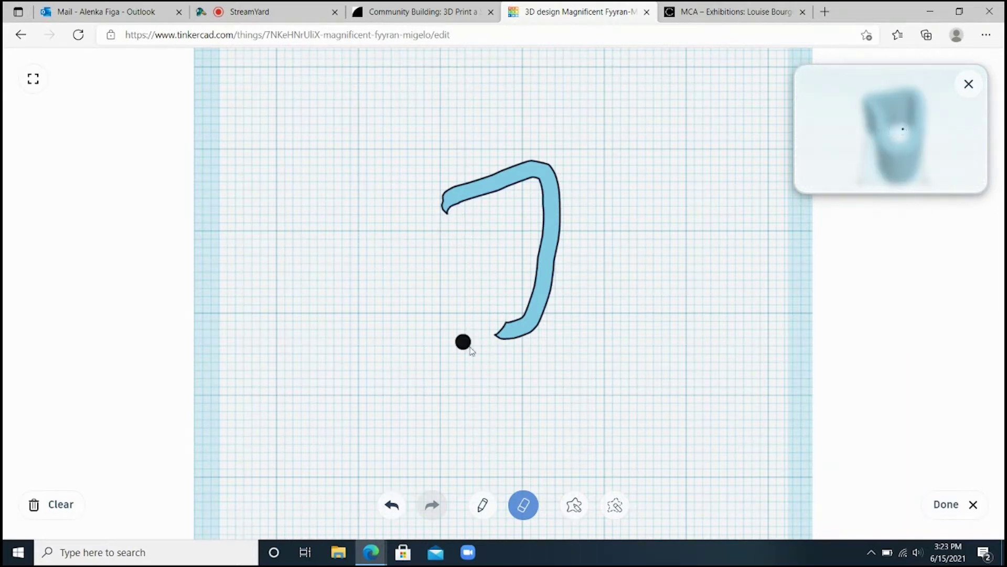
left_click(483, 505)
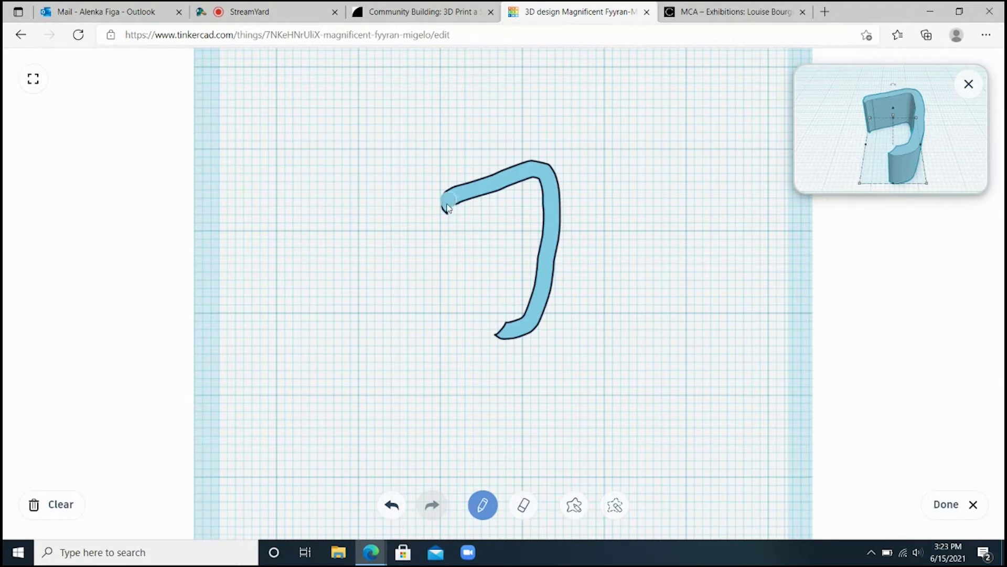
mouse_move(445, 206)
left_mouse_down()
mouse_move(450, 252)
mouse_move(483, 323)
mouse_move(509, 335)
left_mouse_up()
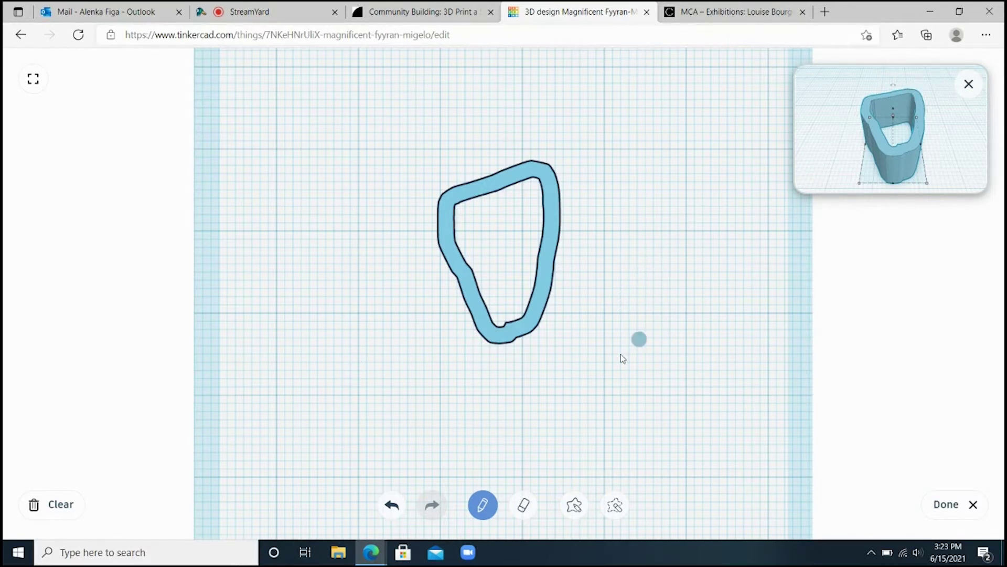
Step: Wipe the whole hollow outline off the grid with Erase with shape, leaving Draw shape selected
left_click(615, 506)
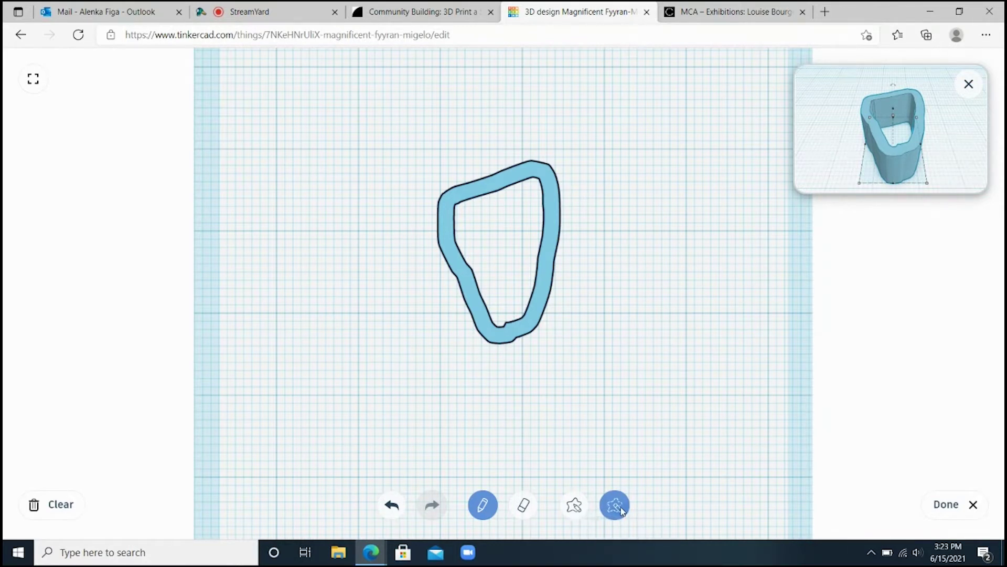
left_click(617, 508)
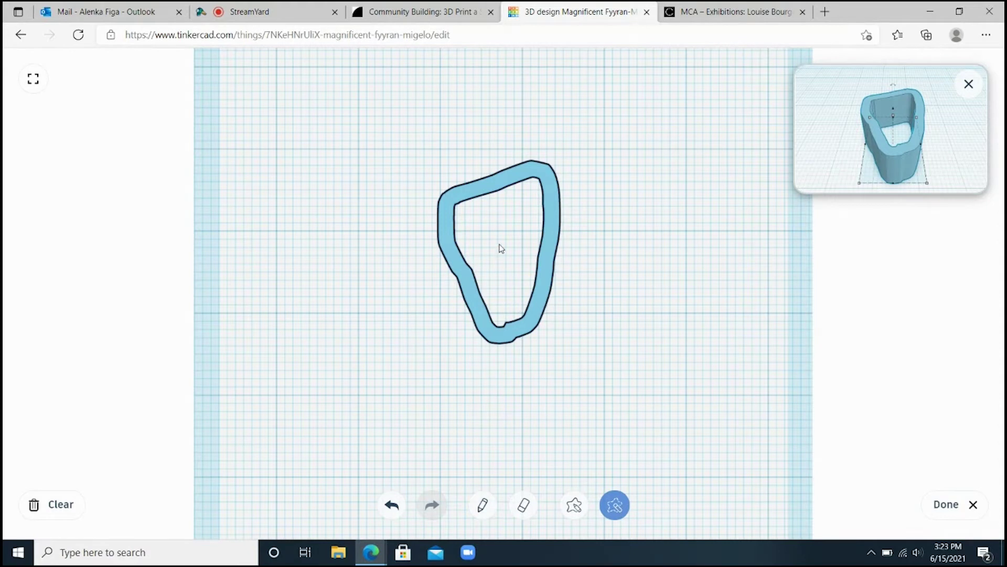
mouse_move(496, 257)
left_mouse_down()
mouse_move(560, 253)
mouse_move(585, 181)
mouse_move(482, 127)
mouse_move(432, 129)
mouse_move(364, 223)
mouse_move(385, 332)
mouse_move(474, 379)
mouse_move(587, 328)
mouse_move(592, 265)
mouse_move(559, 227)
left_mouse_up()
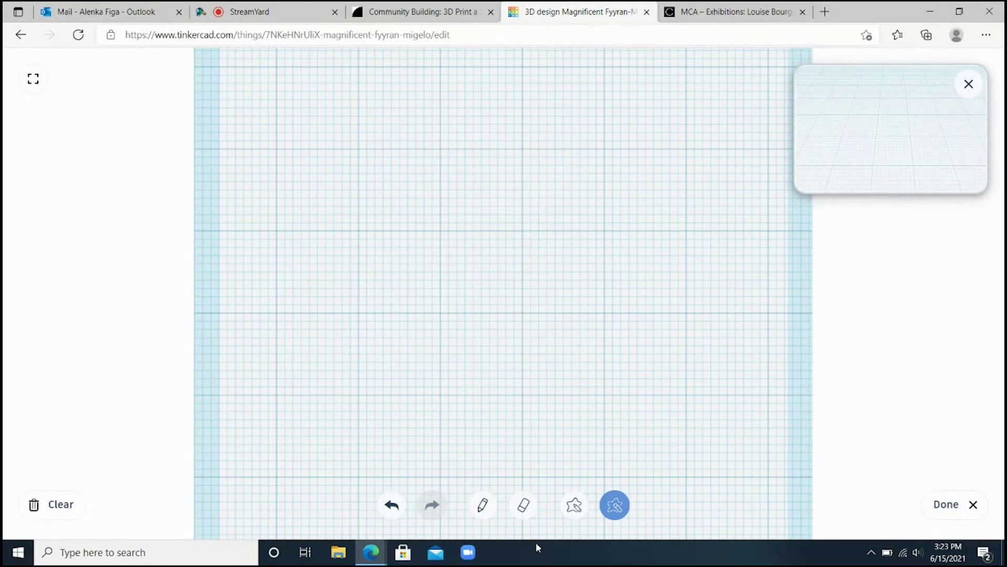
left_click(574, 514)
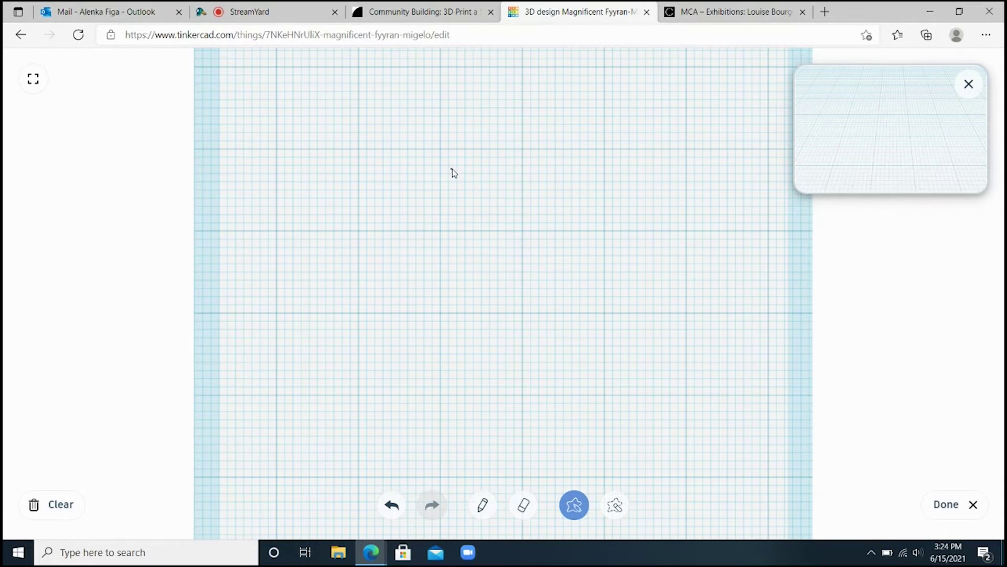
Step: Draw a filled irregular body, then Pencil-smooth its top-left corner and fill the bottom gap
mouse_move(505, 160)
left_mouse_down()
mouse_move(558, 140)
mouse_move(564, 148)
mouse_move(593, 232)
mouse_move(587, 297)
mouse_move(541, 350)
mouse_move(515, 354)
mouse_move(462, 322)
mouse_move(454, 284)
left_mouse_up()
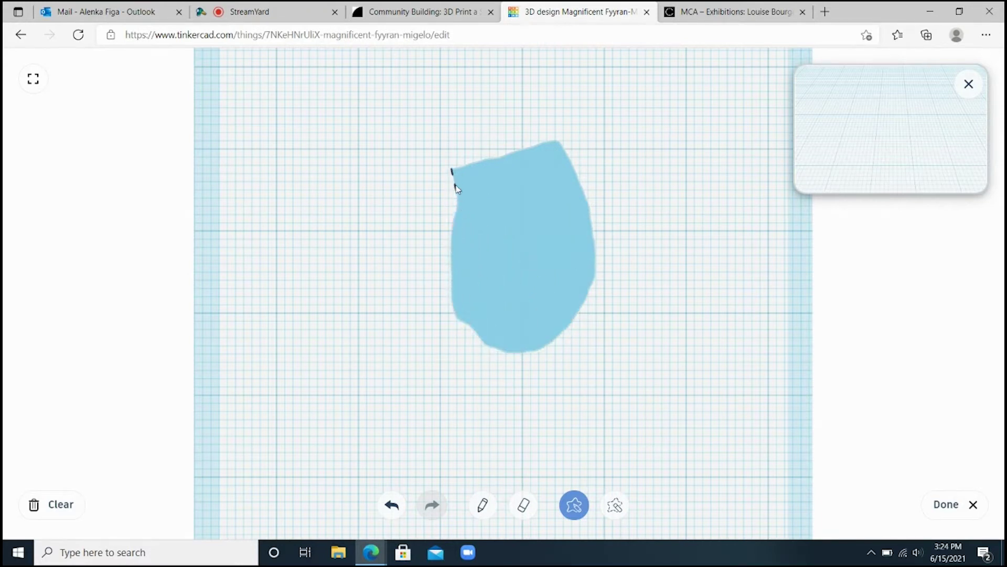
left_click_drag(460, 180, 454, 171)
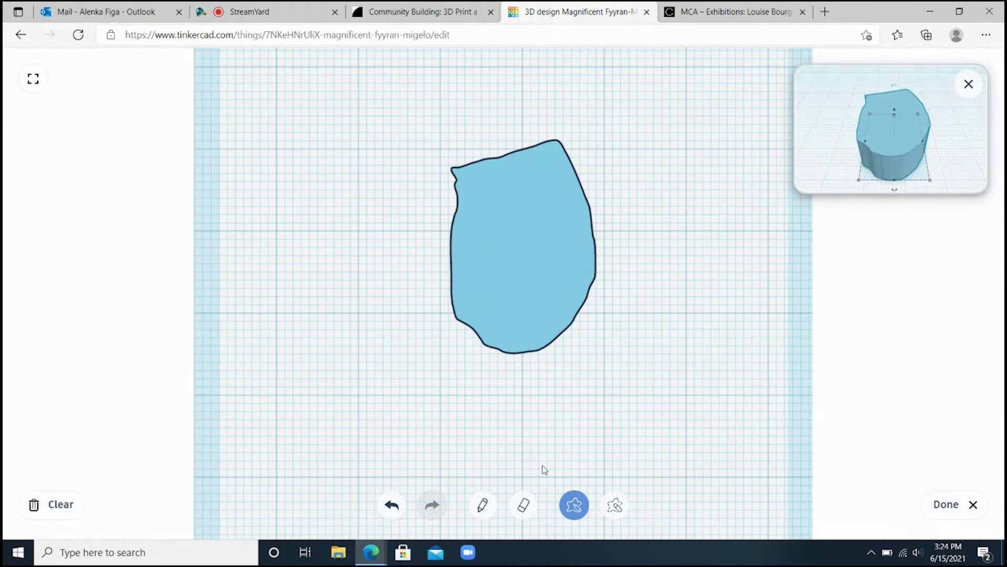
left_click(524, 506)
left_click(481, 506)
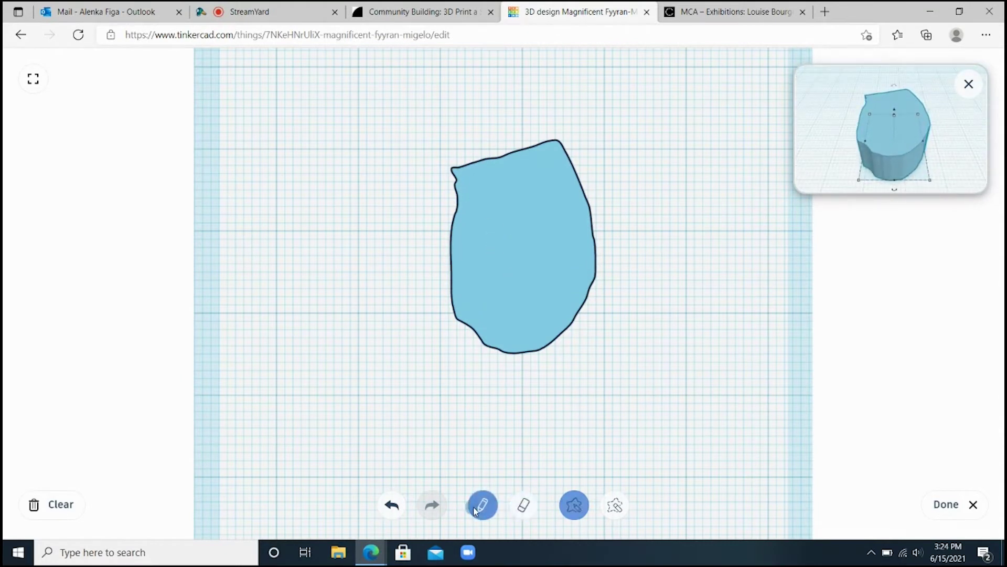
mouse_move(469, 161)
left_mouse_down()
mouse_move(456, 191)
mouse_move(464, 285)
mouse_move(485, 344)
mouse_move(531, 379)
mouse_move(555, 336)
mouse_move(547, 375)
mouse_move(587, 294)
left_mouse_up()
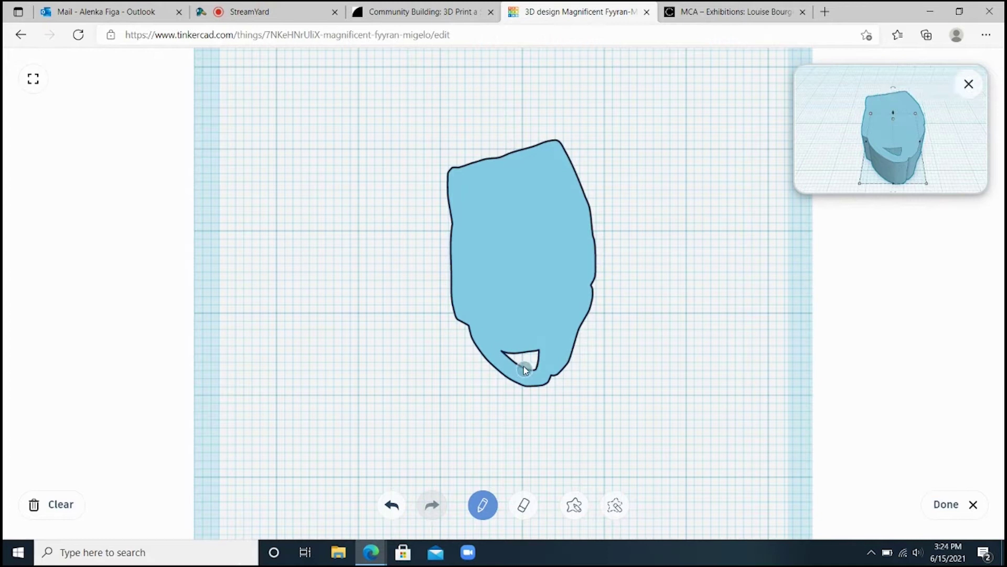
mouse_move(521, 360)
left_mouse_down()
mouse_move(531, 355)
mouse_move(502, 351)
mouse_move(537, 367)
mouse_move(544, 357)
mouse_move(502, 349)
left_mouse_up()
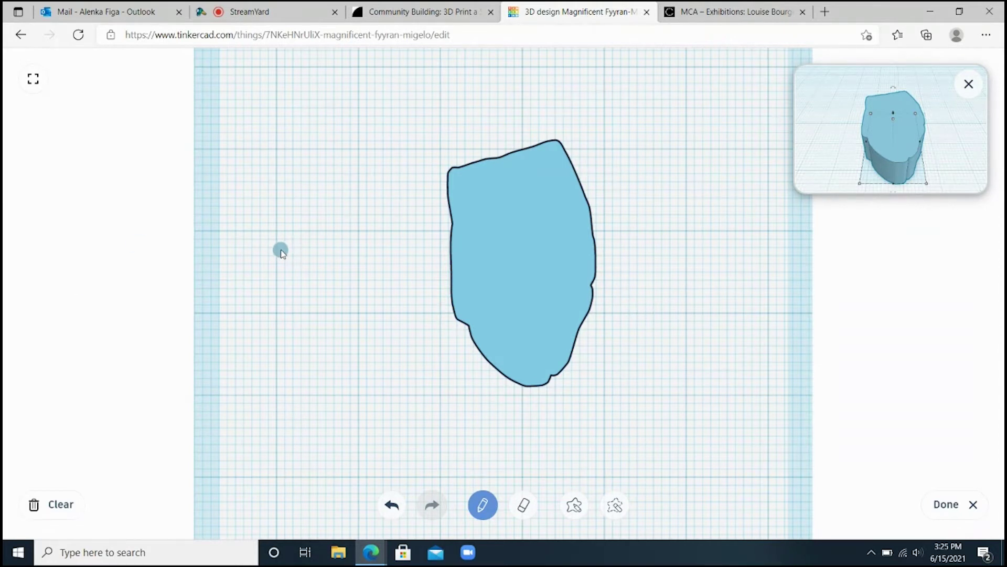
Step: Draw a small outline left of the body, finish the scribble, and move both shapes back-left
mouse_move(281, 255)
left_mouse_down()
mouse_move(275, 299)
mouse_move(325, 321)
mouse_move(343, 312)
mouse_move(334, 265)
mouse_move(284, 256)
left_mouse_up()
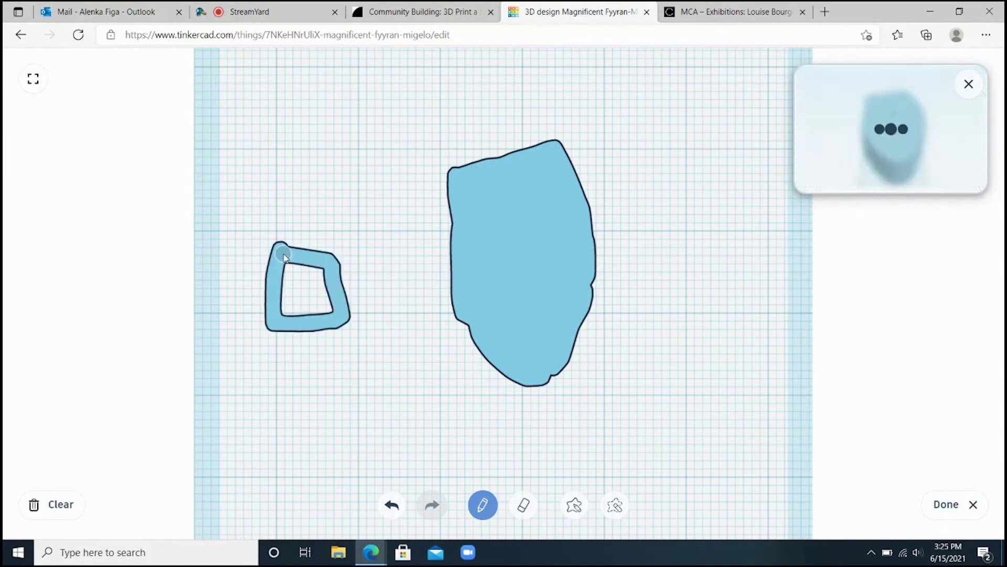
left_click(947, 505)
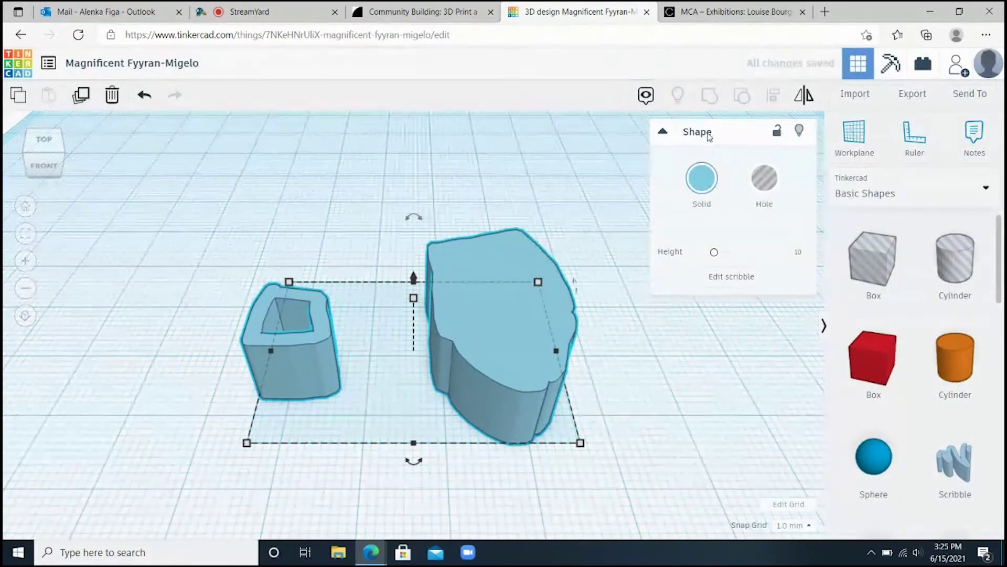
mouse_move(485, 306)
left_mouse_down()
mouse_move(393, 314)
mouse_move(447, 319)
mouse_move(387, 303)
mouse_move(515, 322)
left_mouse_up()
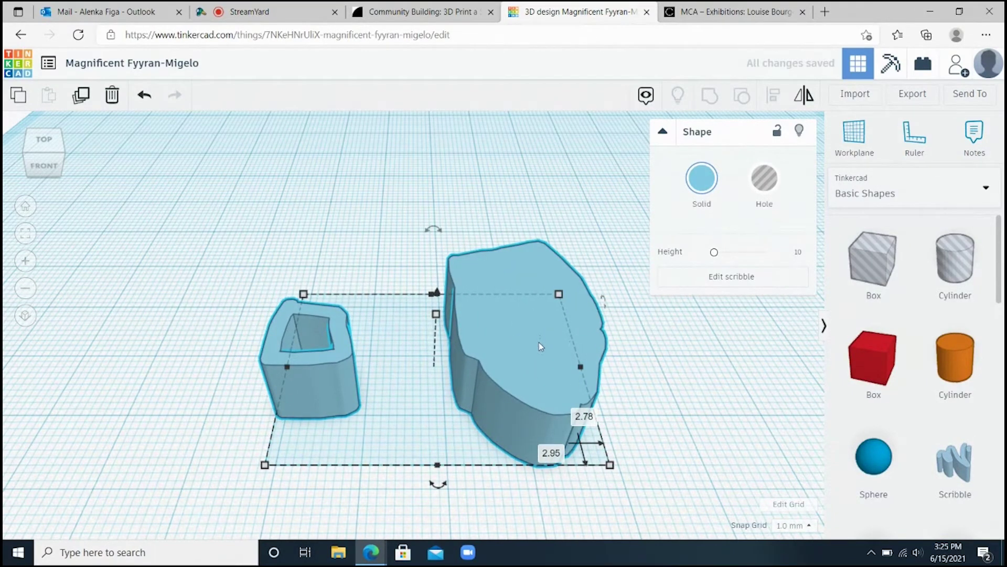
Step: Reopen the scribble and erase the small outline so only the solid body remains
left_click(739, 278)
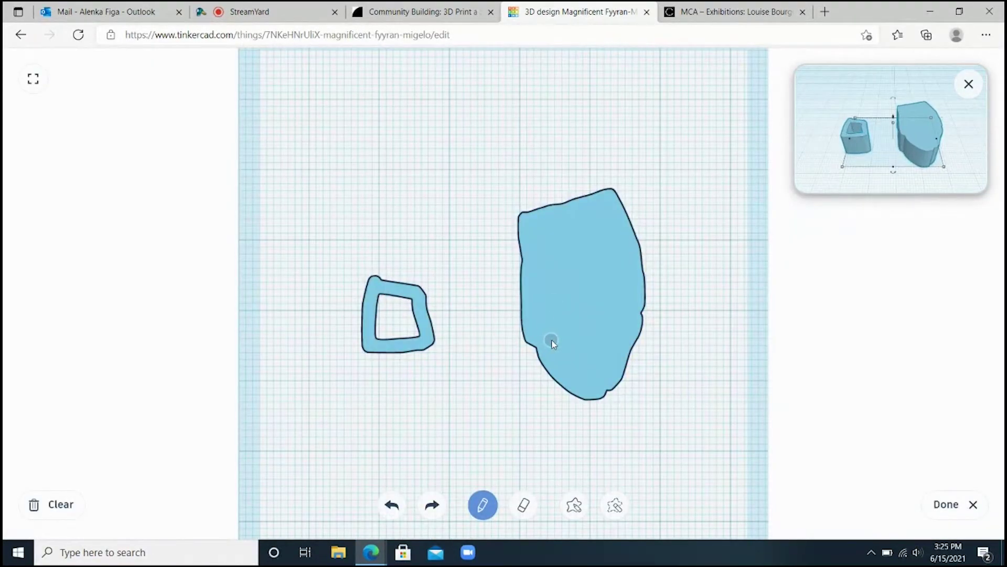
left_click(620, 508)
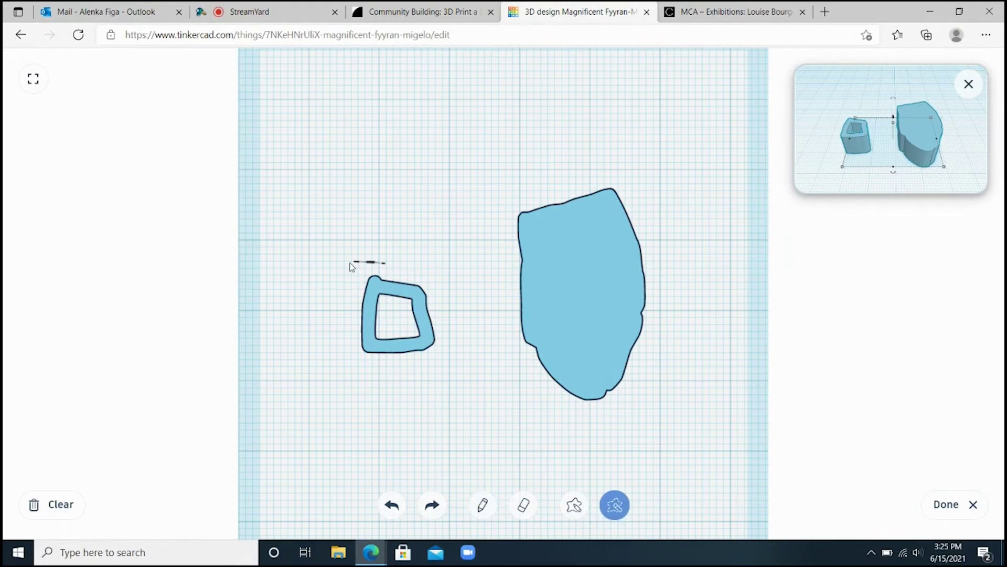
mouse_move(352, 266)
left_mouse_down()
mouse_move(388, 366)
mouse_move(429, 361)
mouse_move(448, 325)
mouse_move(409, 268)
mouse_move(374, 266)
left_mouse_up()
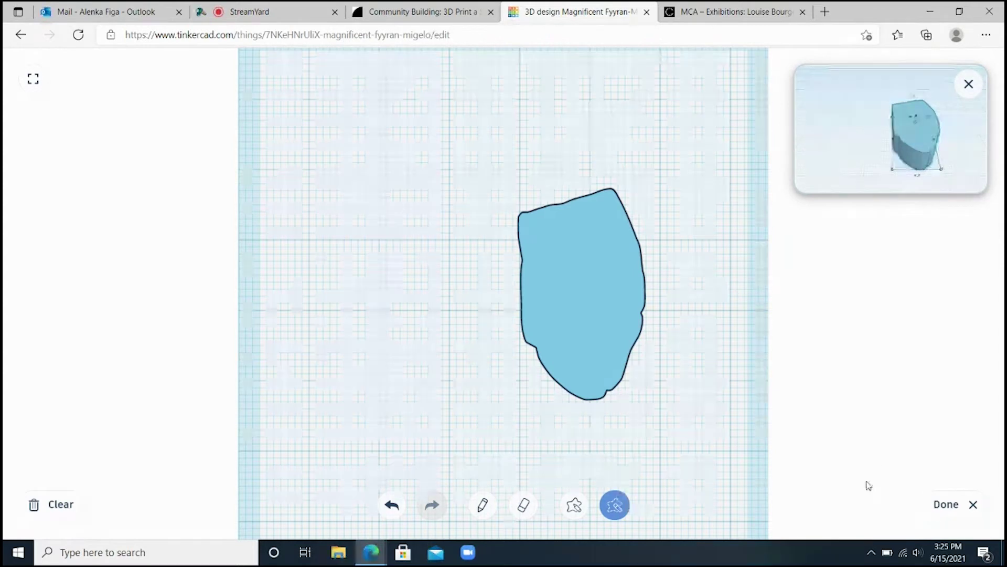
left_click(947, 504)
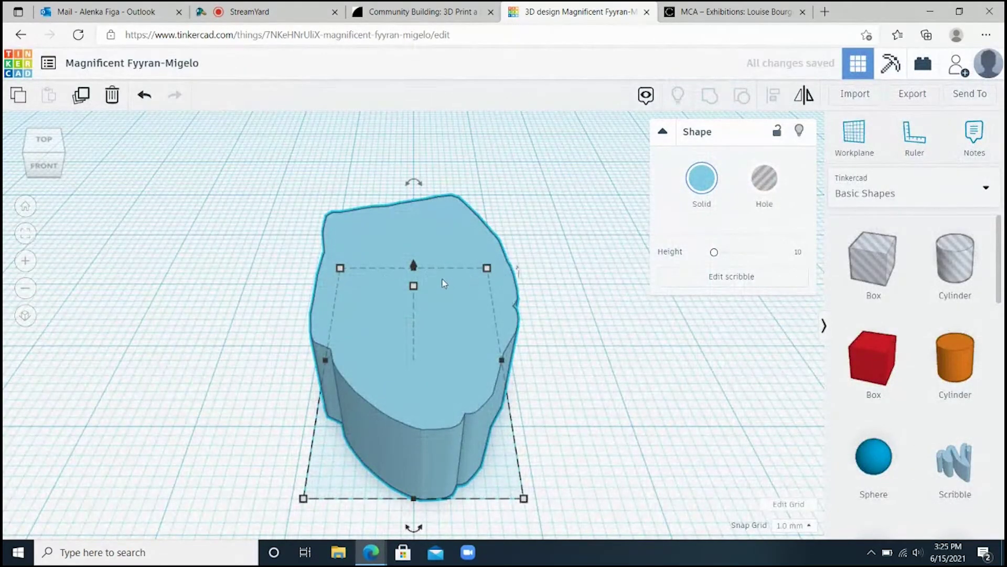
Step: Move the body shape left on the workplane and add a new Scribble for a leg
scroll(519, 294, "down", 3)
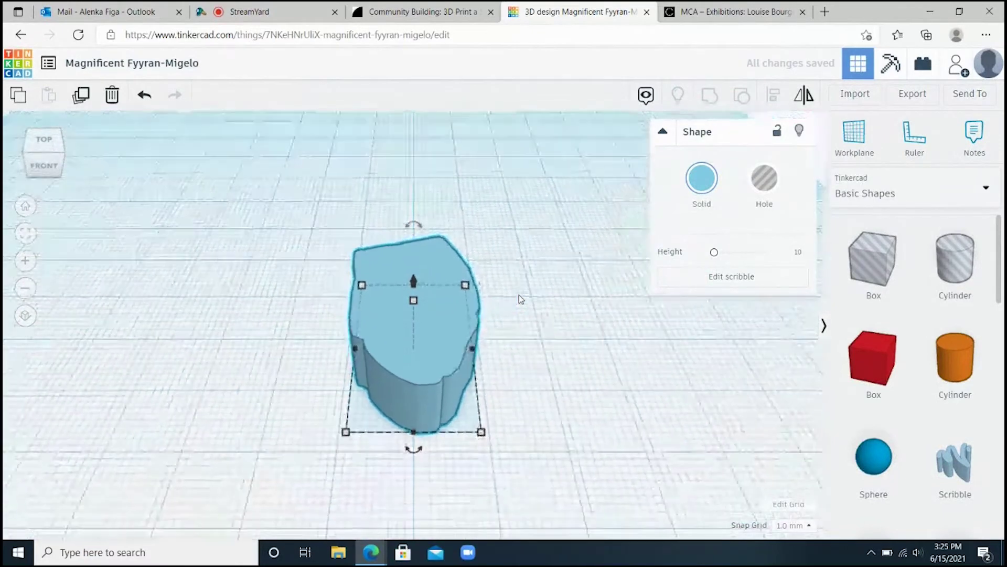
mouse_move(420, 331)
left_mouse_down()
mouse_move(434, 317)
mouse_move(263, 308)
mouse_move(257, 293)
mouse_move(275, 284)
left_mouse_up()
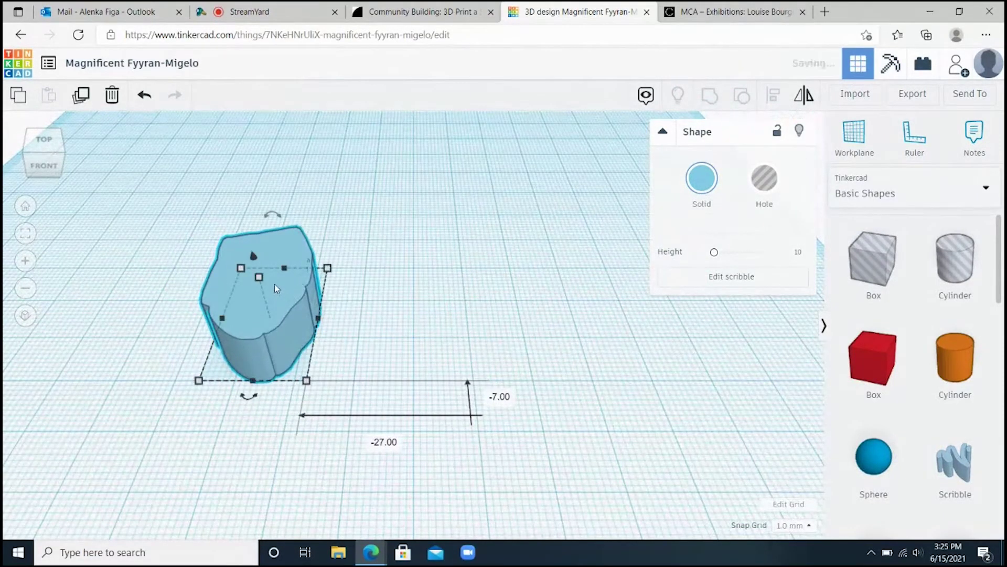
left_click(556, 345)
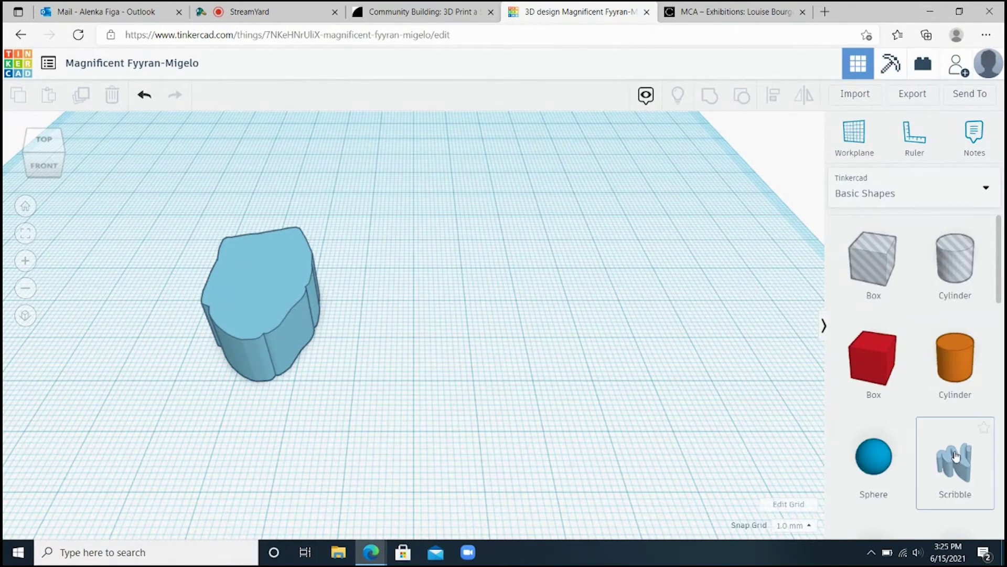
mouse_move(772, 414)
left_mouse_down()
mouse_move(506, 337)
mouse_move(480, 336)
mouse_move(480, 357)
left_mouse_up()
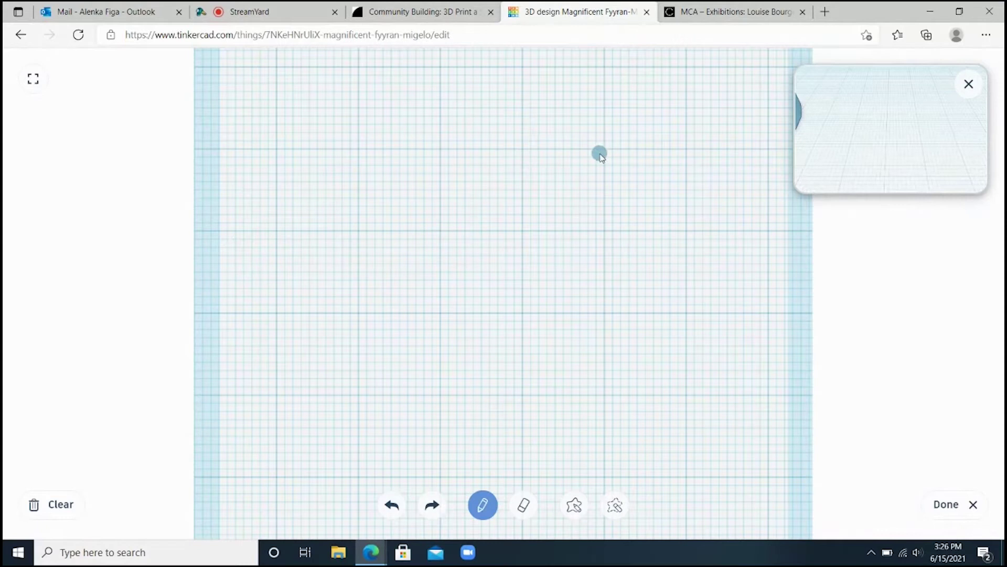
Step: Draw a long curved stroke as the first spider leg and finish the scribble
mouse_move(600, 154)
left_mouse_down()
mouse_move(527, 223)
mouse_move(451, 395)
left_mouse_up()
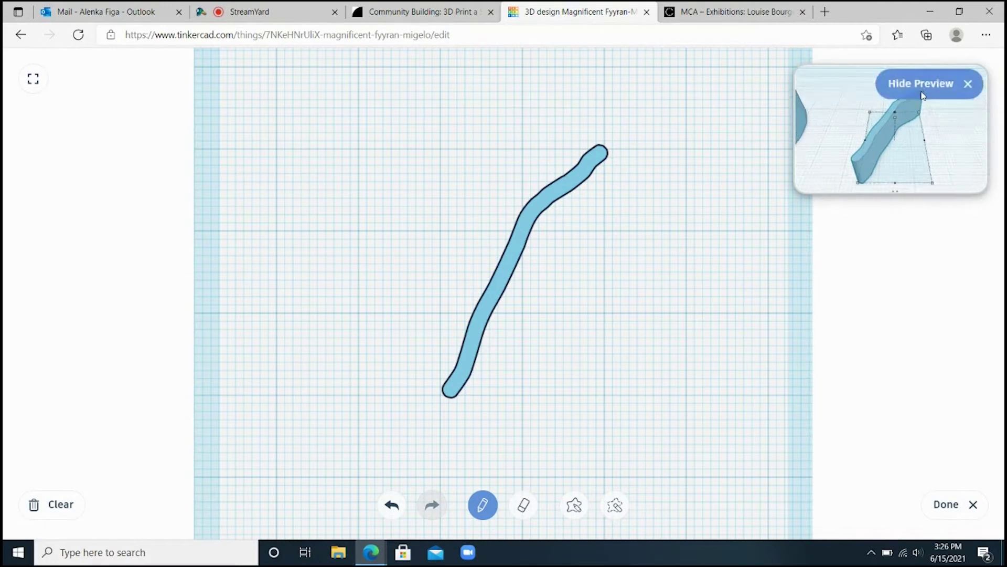
left_click(947, 504)
scroll(555, 376, "down", 3)
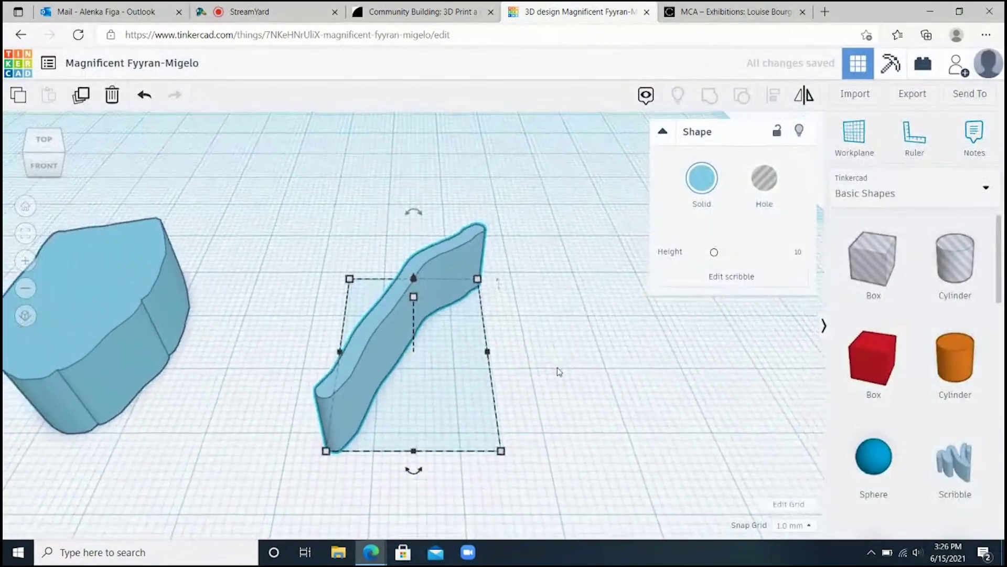
left_click(531, 367)
Step: Add another Scribble and draw a second curved leg measuring about 17.36 by 31.58
mouse_move(954, 463)
left_mouse_down()
mouse_move(730, 368)
mouse_move(496, 361)
mouse_move(504, 368)
left_mouse_up()
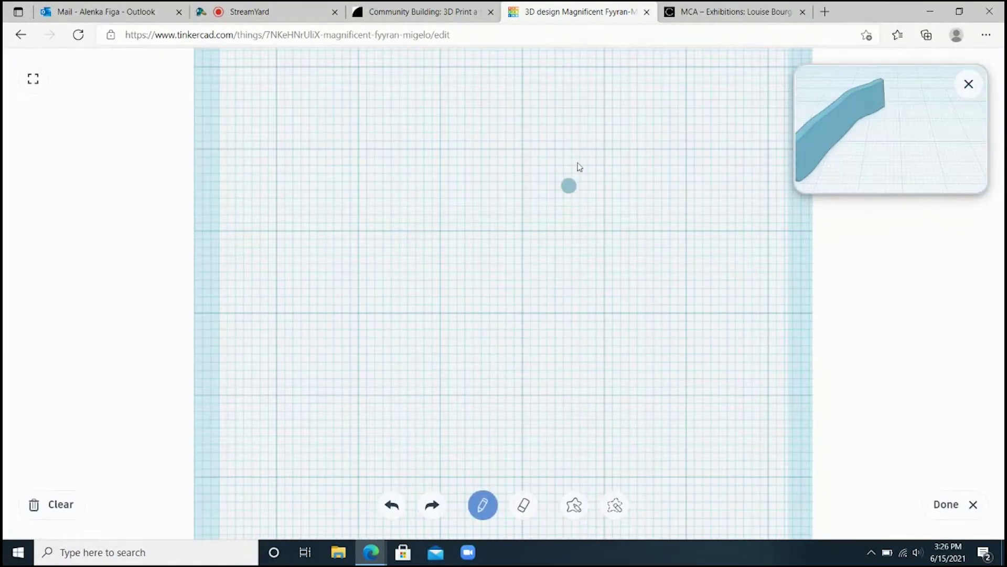
mouse_move(601, 155)
left_mouse_down()
mouse_move(530, 173)
mouse_move(512, 192)
mouse_move(476, 297)
mouse_move(476, 400)
left_mouse_up()
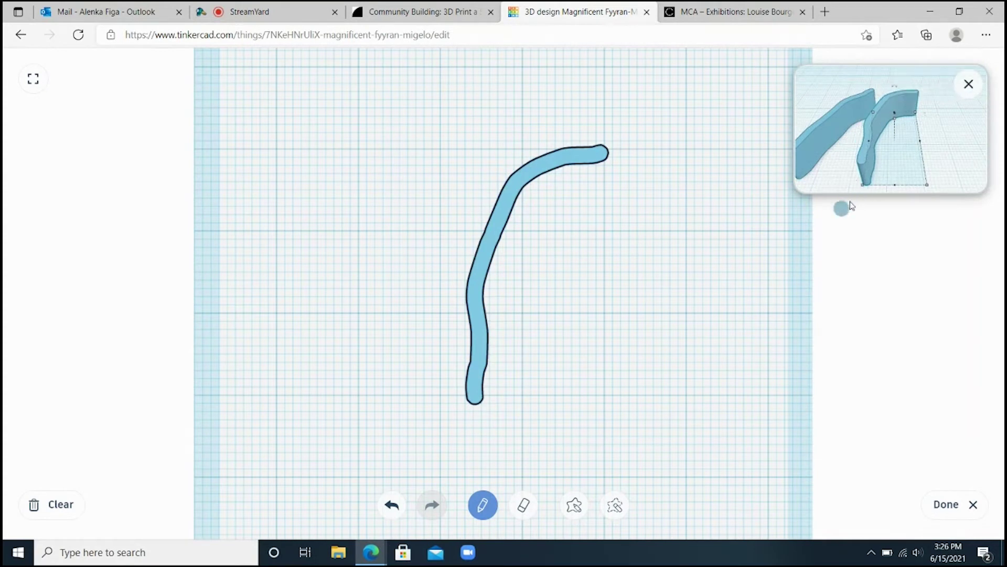
left_click(947, 505)
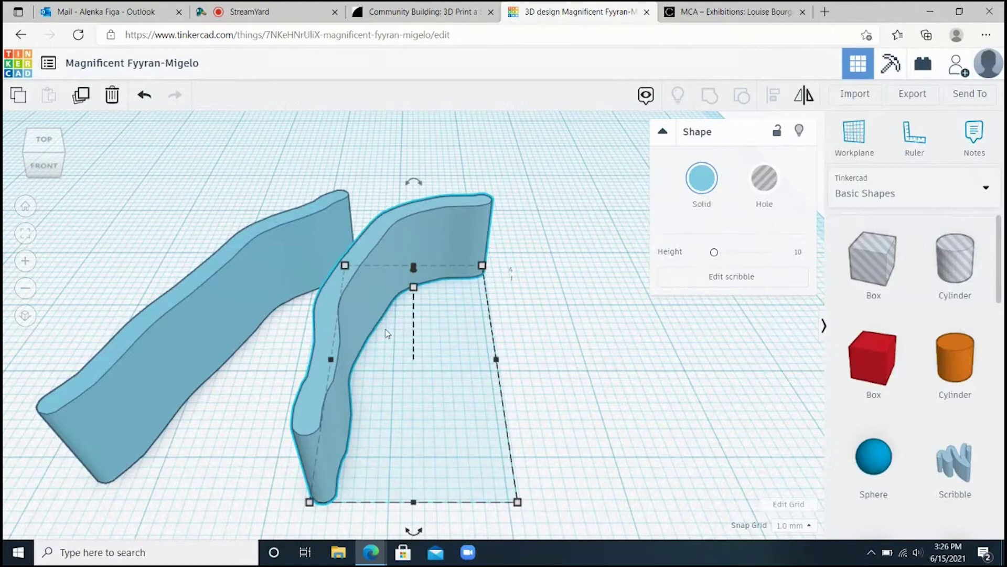
left_click(384, 289)
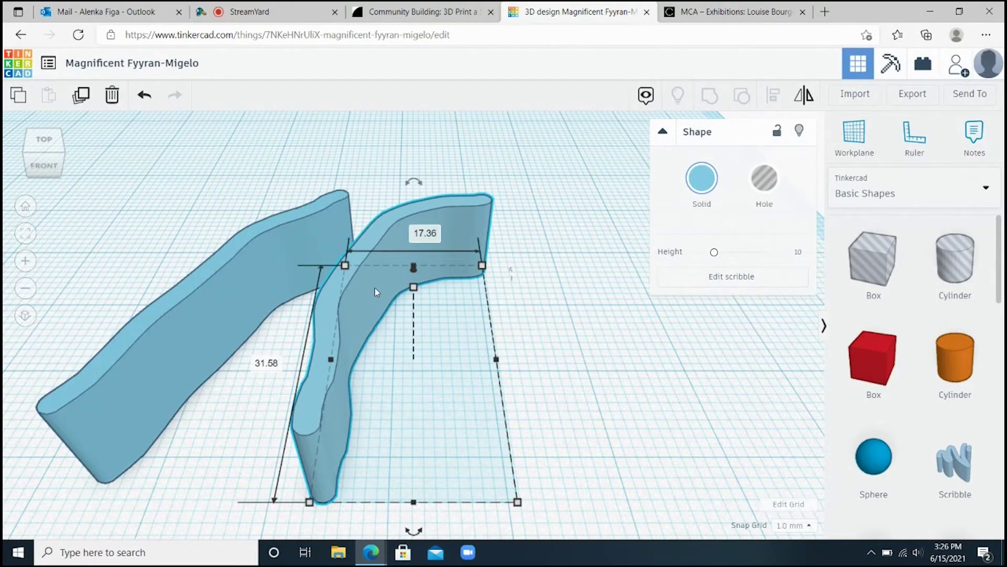
left_click(556, 334)
scroll(330, 395, "down", 5)
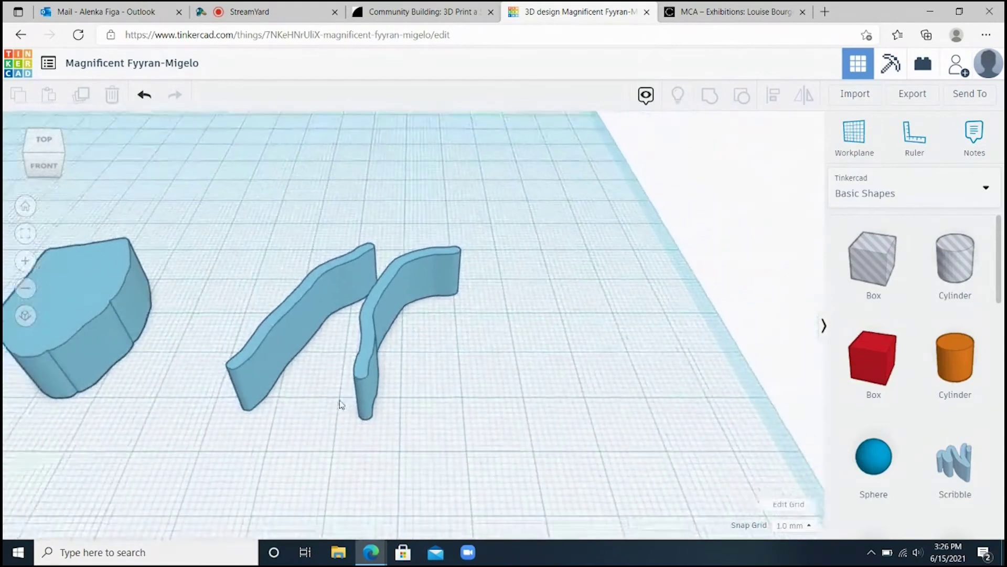
scroll(197, 357, "down", 5)
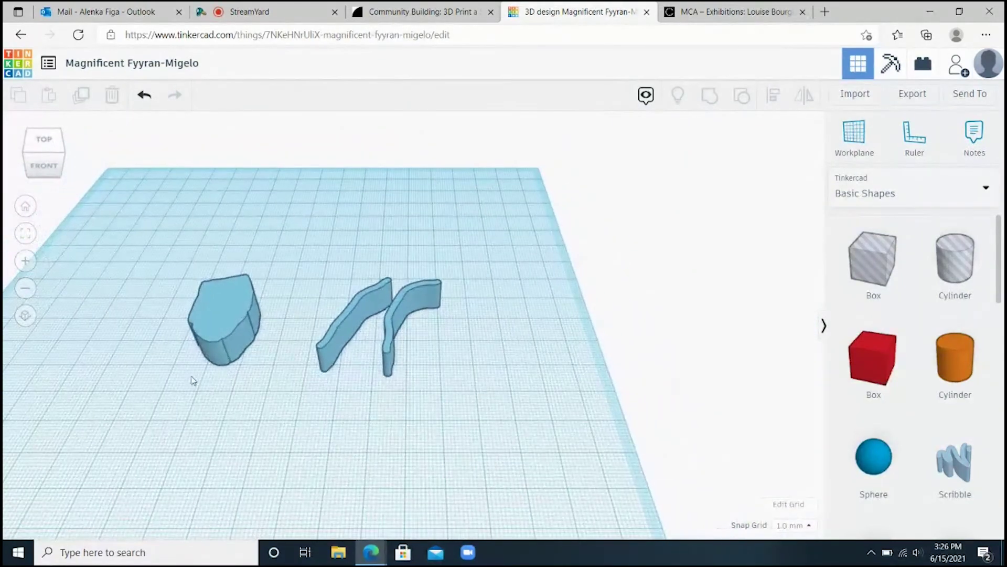
Step: Rotate the body shape 90° so it stands upright
left_click_drag(194, 381, 311, 405)
left_click(227, 308)
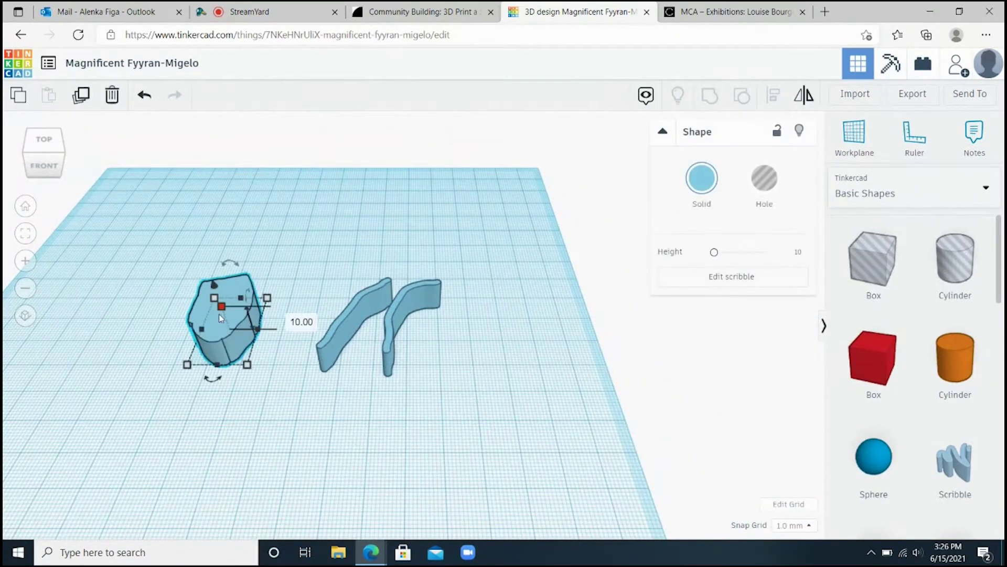
right_click_drag(295, 305, 105, 289)
scroll(396, 257, "up", 3)
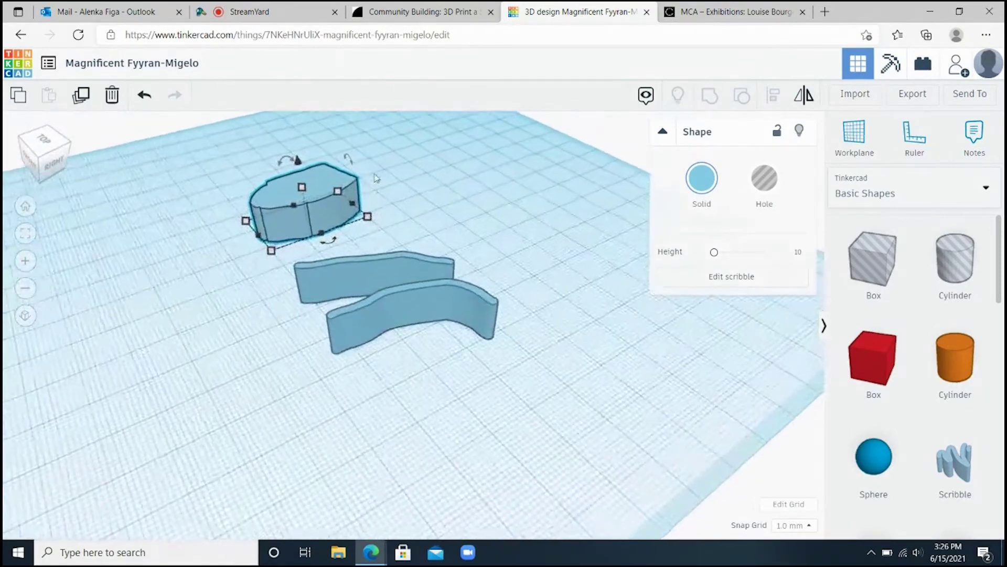
mouse_move(285, 162)
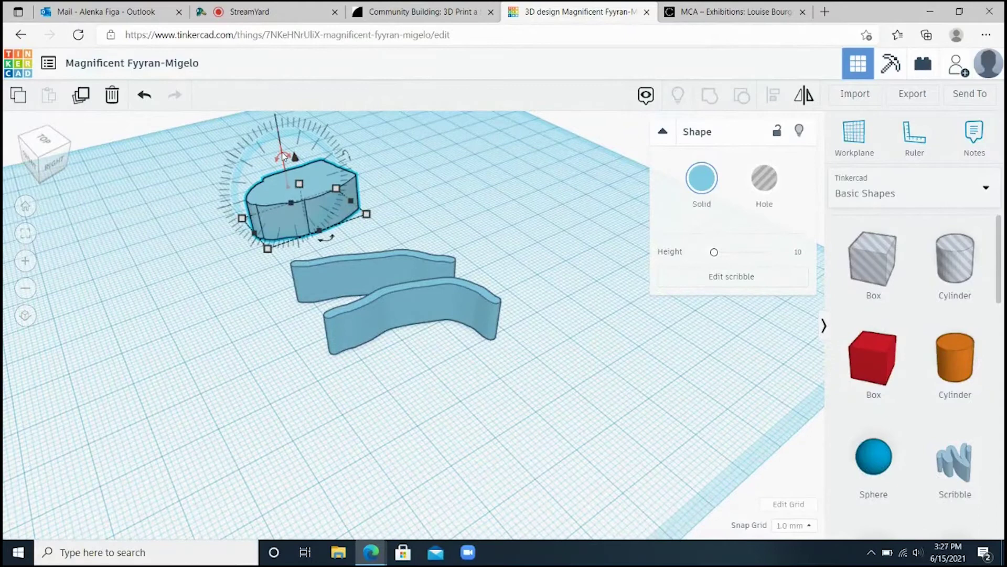
left_click_drag(283, 156, 251, 199)
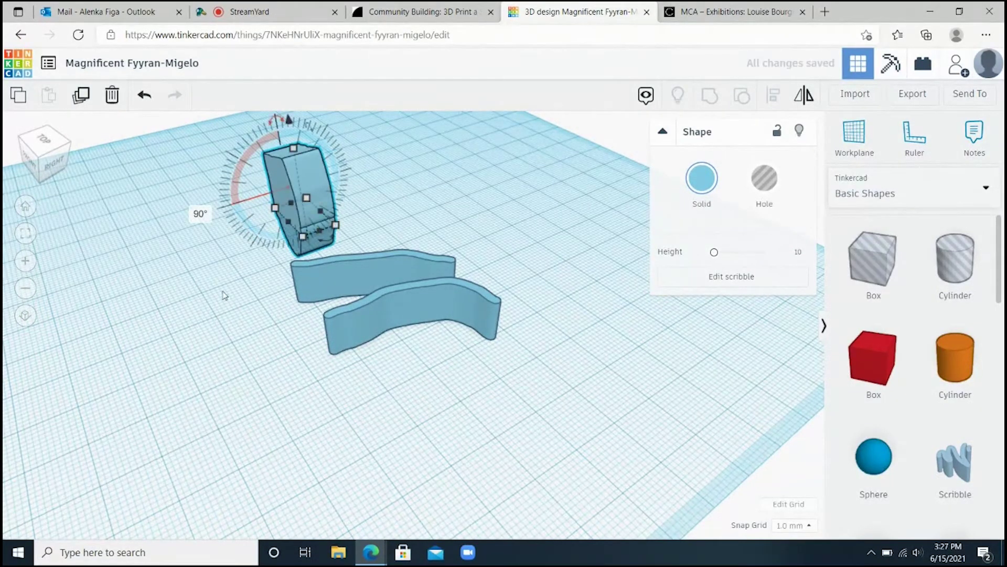
left_click(178, 328)
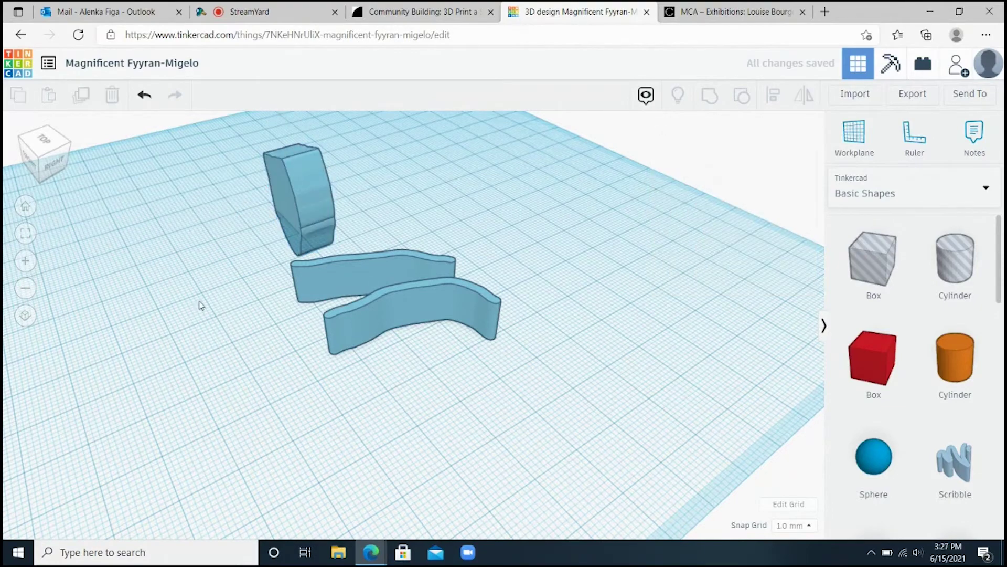
Step: Lift the upright body 13 mm off the workplane, above the legs
right_click_drag(198, 303, 215, 346)
scroll(141, 368, "down", 2)
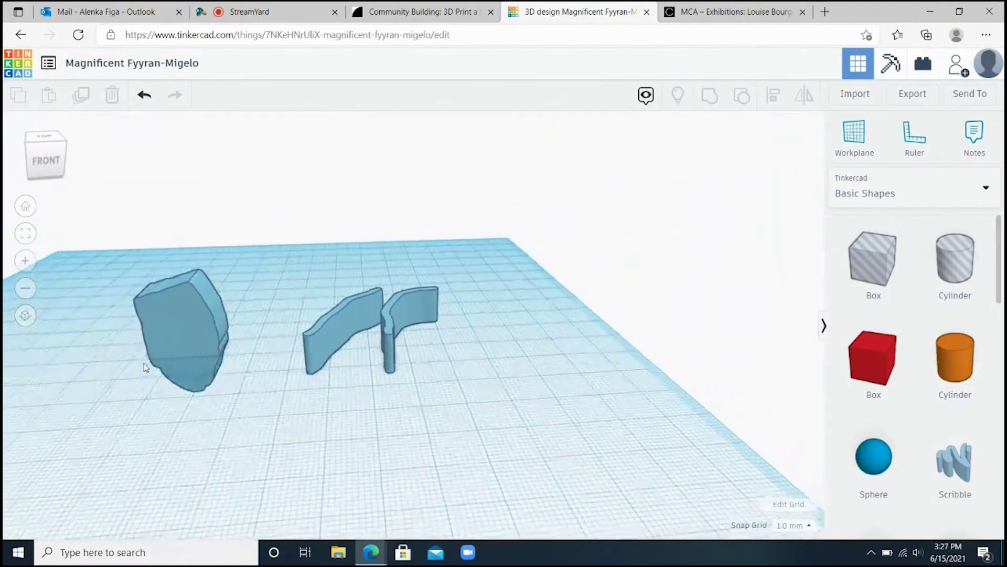
left_click(203, 324)
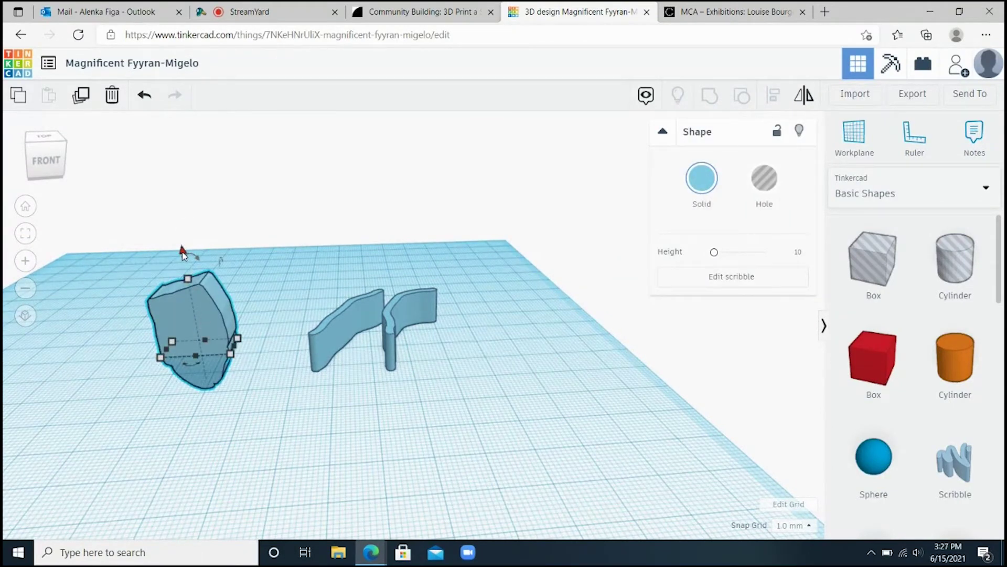
left_click_drag(182, 252, 184, 185)
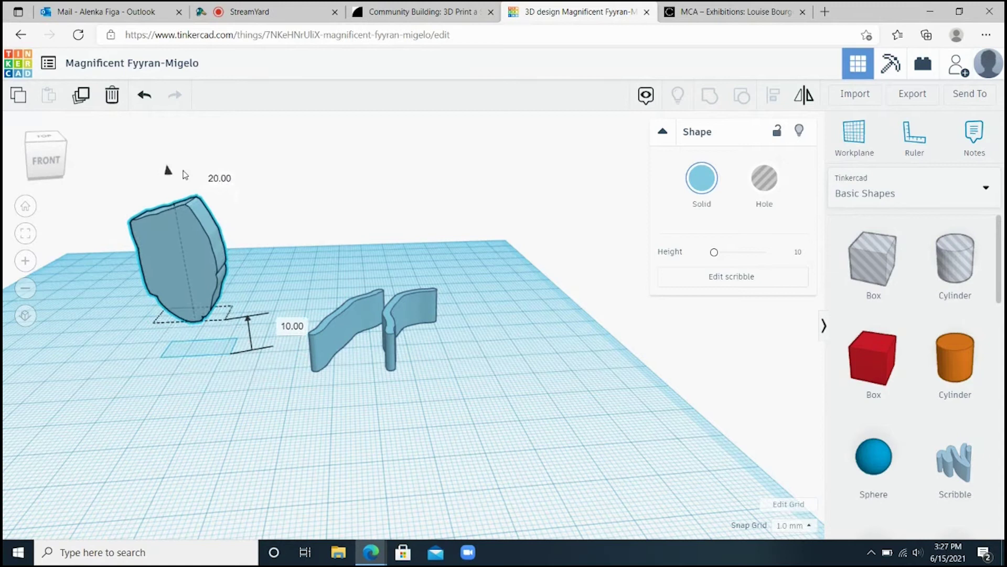
left_click_drag(185, 175, 180, 160)
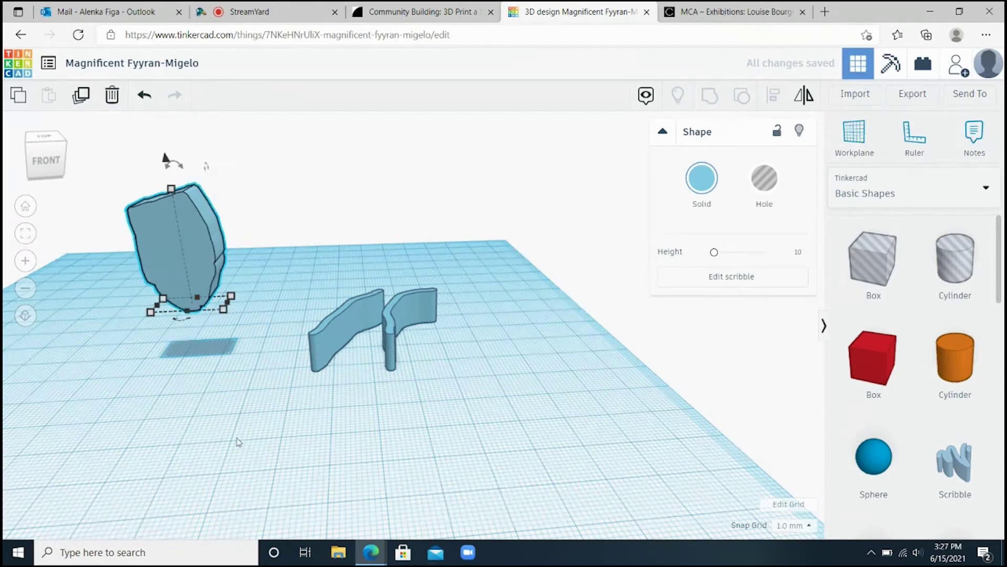
left_click(261, 440)
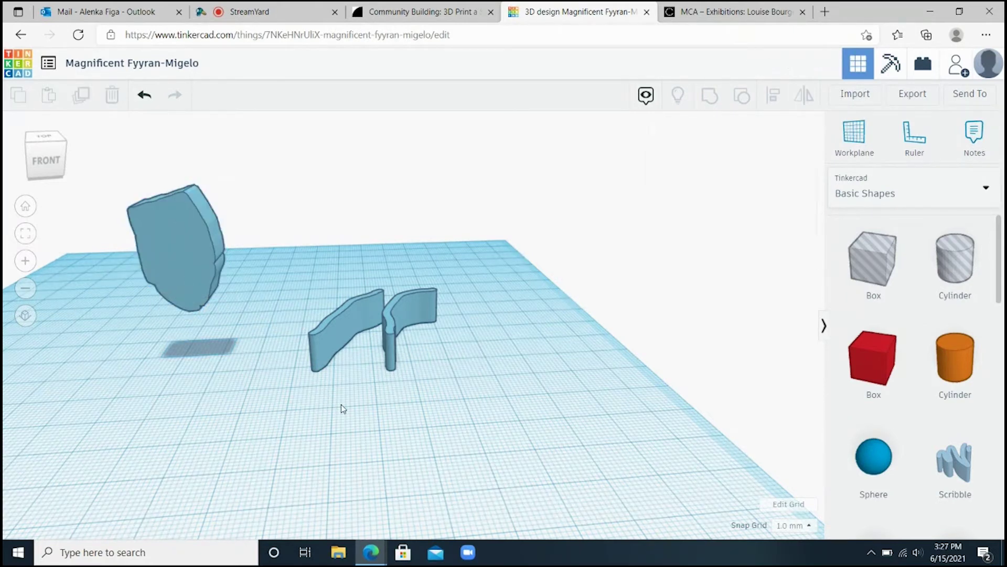
Step: Lower the height of both curved legs, right then left, to 2.00 mm
scroll(378, 309, "up", 3)
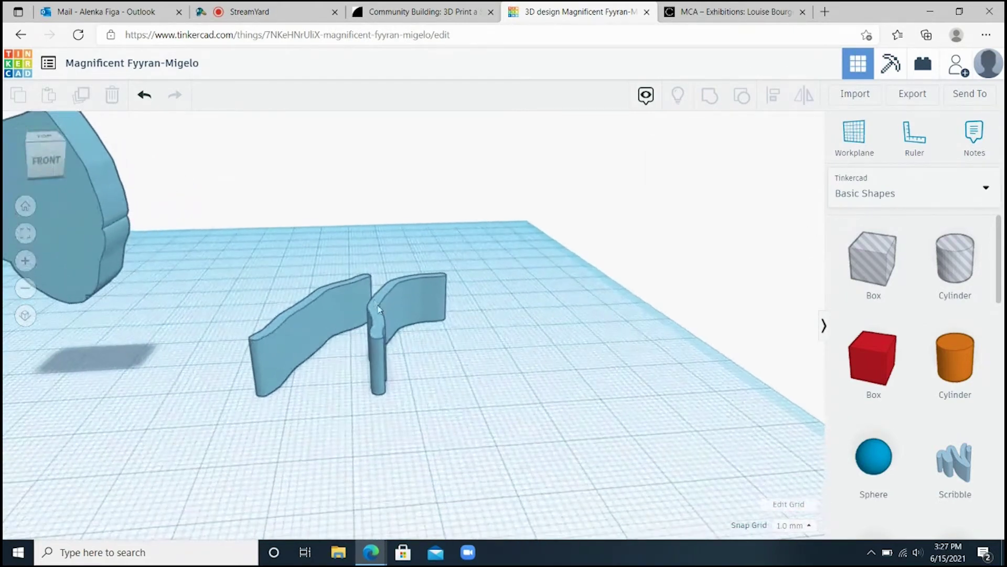
left_click(270, 340)
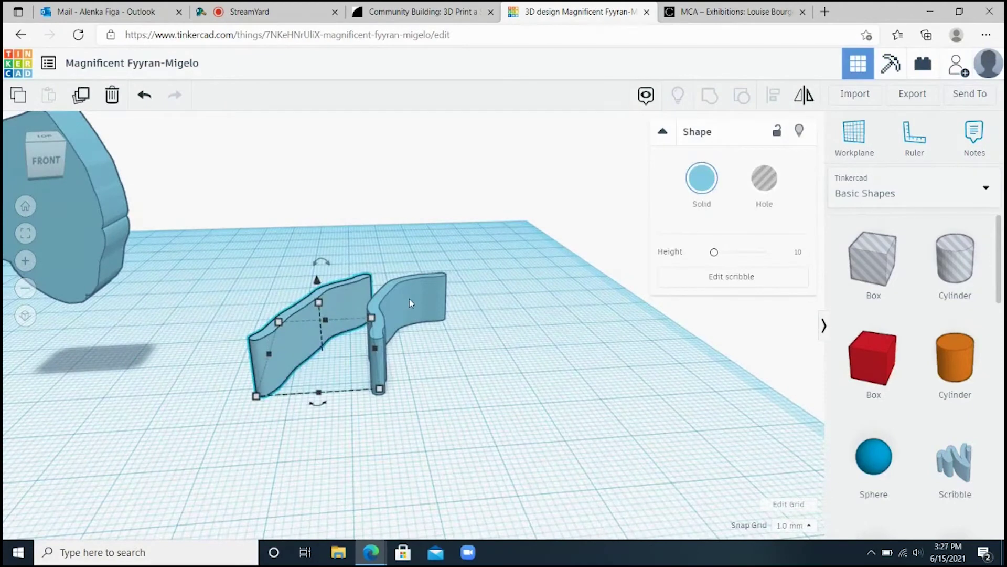
left_click(401, 317)
mouse_move(415, 302)
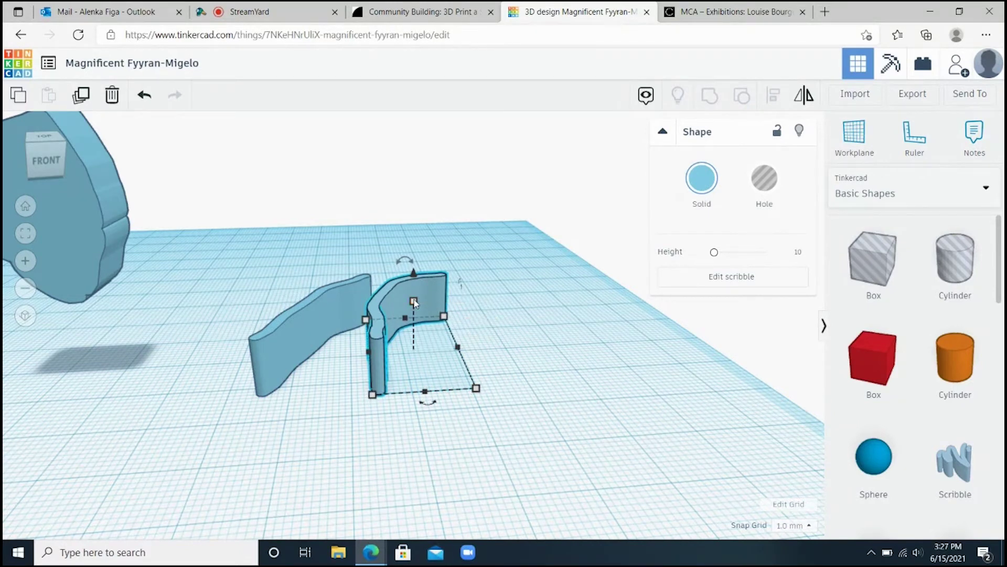
left_click_drag(415, 303, 415, 342)
left_click(292, 320)
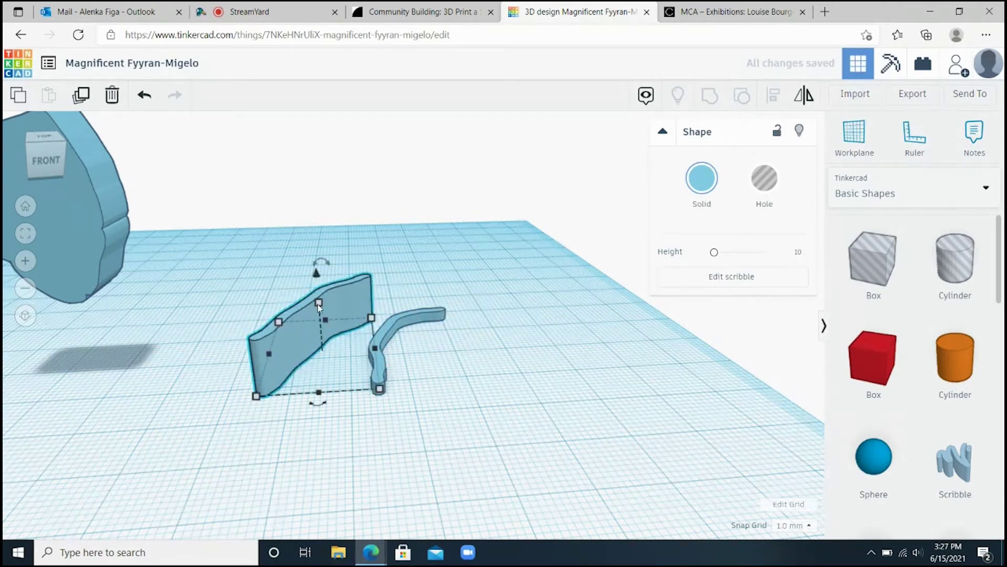
left_click_drag(319, 307, 329, 347)
mouse_move(314, 410)
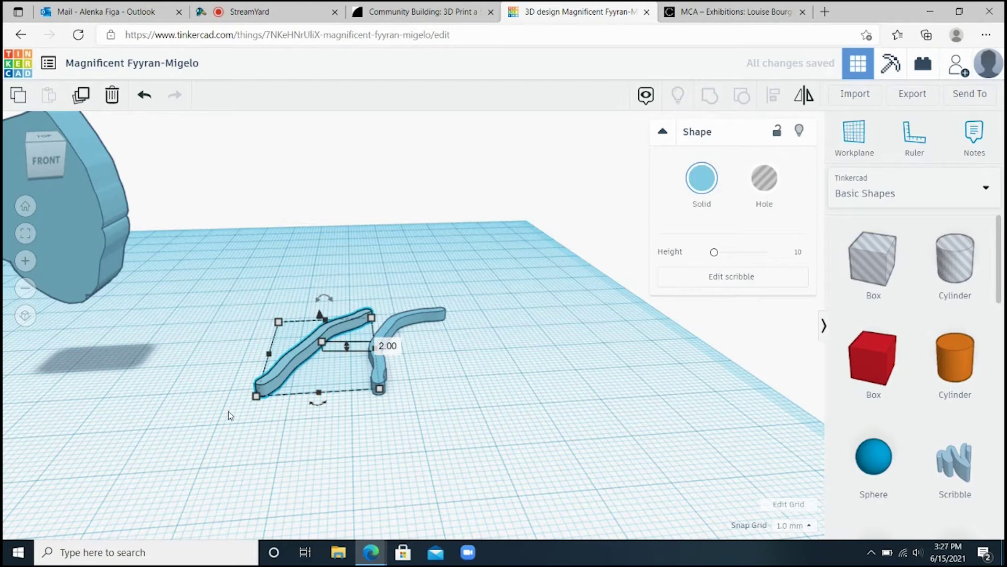
left_click(326, 390)
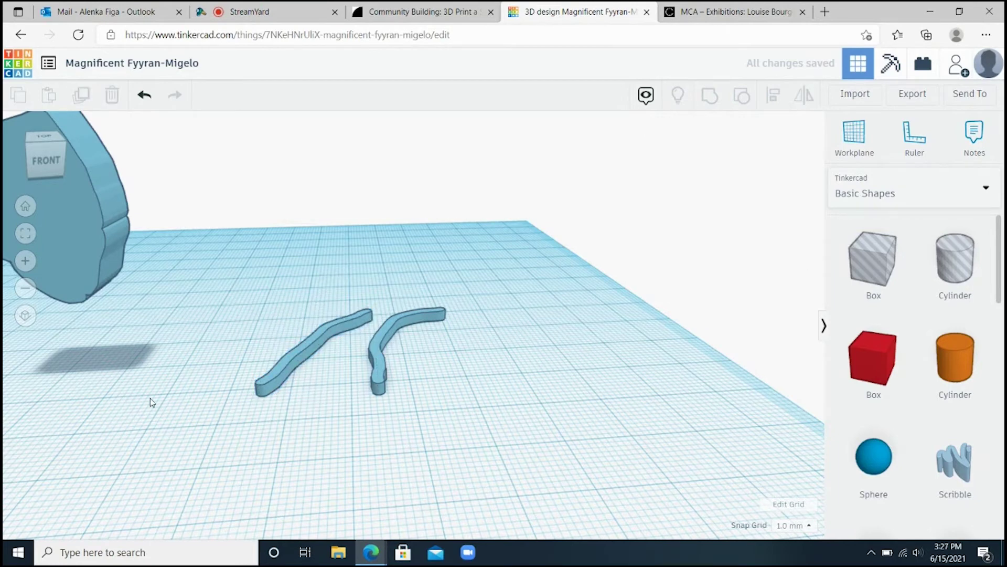
scroll(151, 399, "down", 5)
Step: Move the body toward the middle, one leg far left and the other under the body
left_click_drag(234, 275, 305, 276)
left_click(261, 411)
right_click_drag(260, 411, 230, 388)
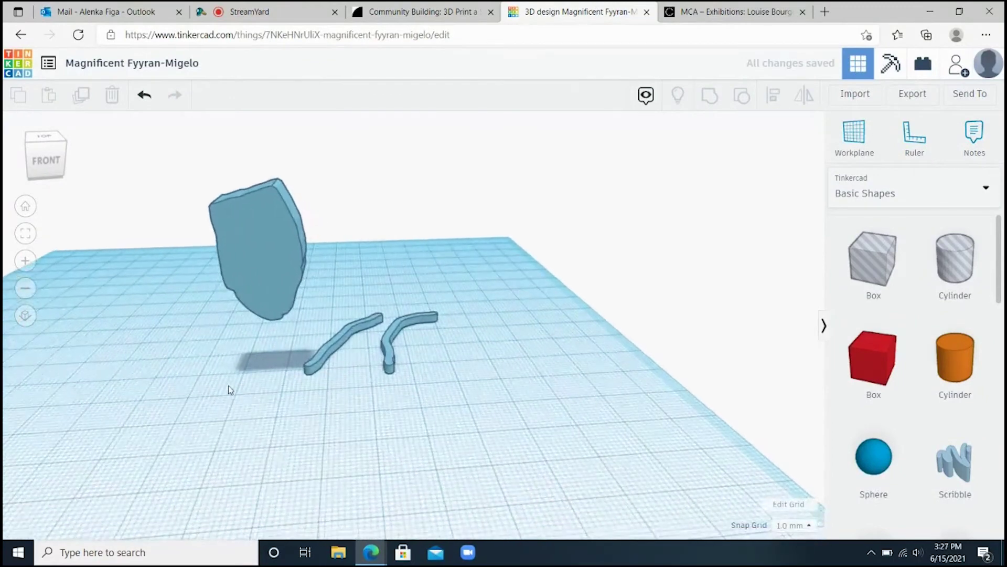
mouse_move(323, 346)
left_mouse_down()
mouse_move(121, 330)
mouse_move(125, 350)
left_mouse_up()
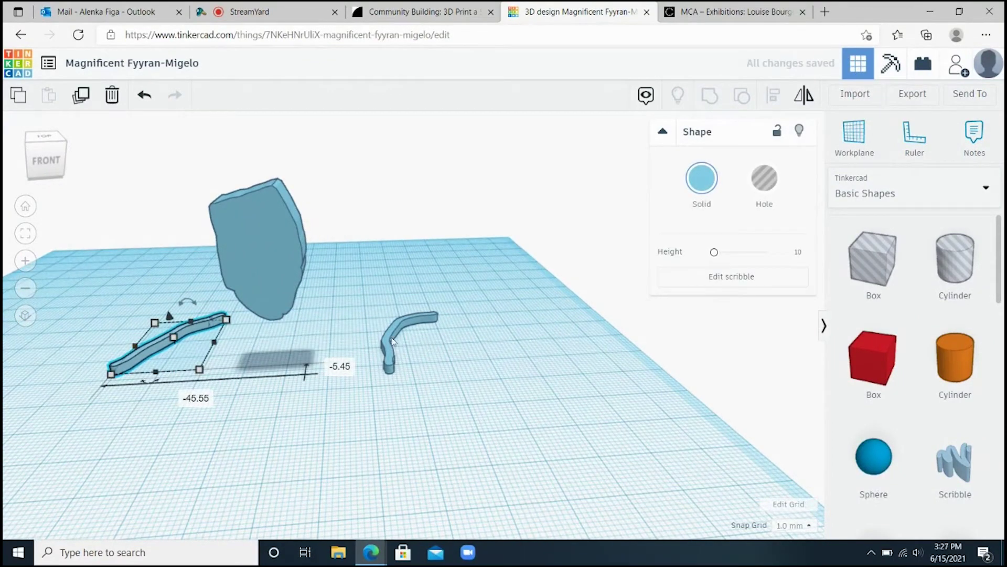
left_click_drag(392, 341, 336, 346)
left_click(101, 380)
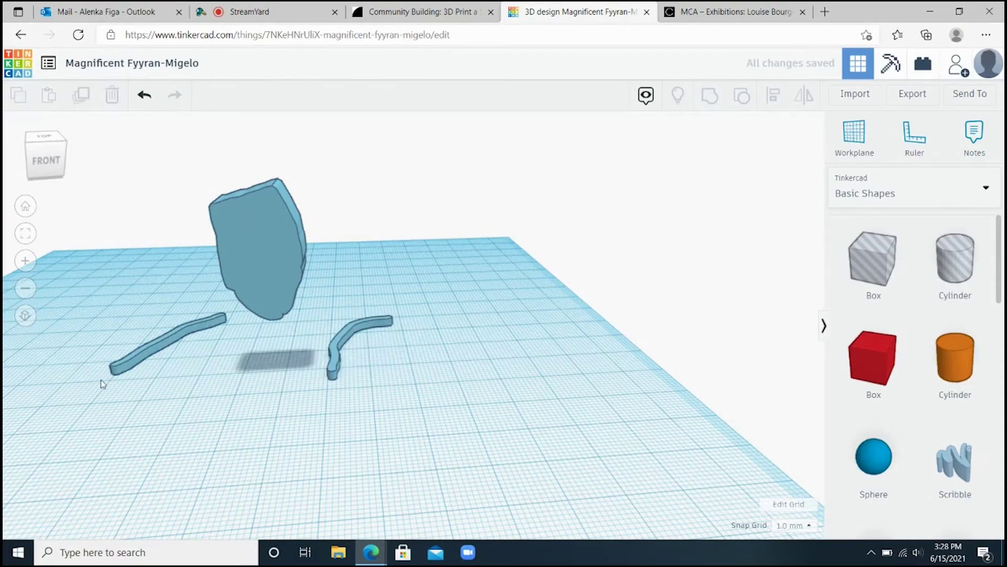
mouse_move(100, 380)
right_mouse_down()
mouse_move(196, 479)
mouse_move(357, 445)
mouse_move(389, 408)
mouse_move(365, 385)
mouse_move(430, 446)
mouse_move(555, 452)
mouse_move(476, 424)
right_mouse_up()
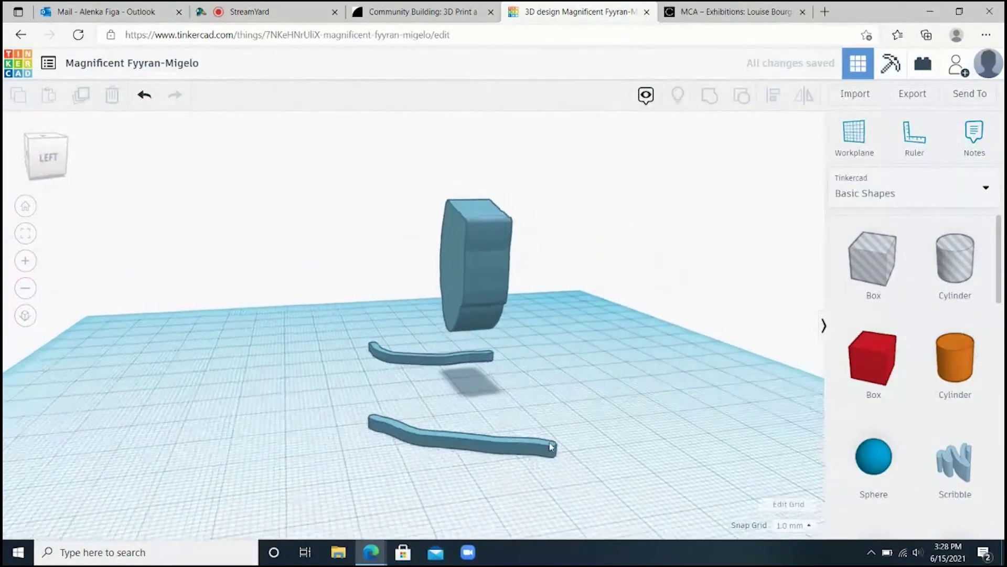
Step: Rotate the lower leg to -90° so it stands upright
left_click(477, 427)
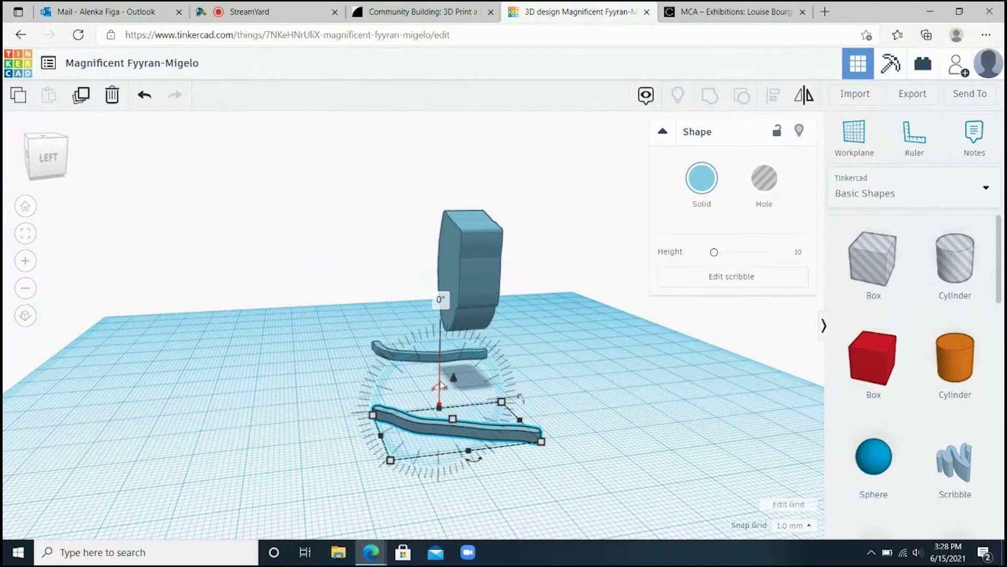
mouse_move(442, 393)
left_click_drag(442, 388, 504, 404)
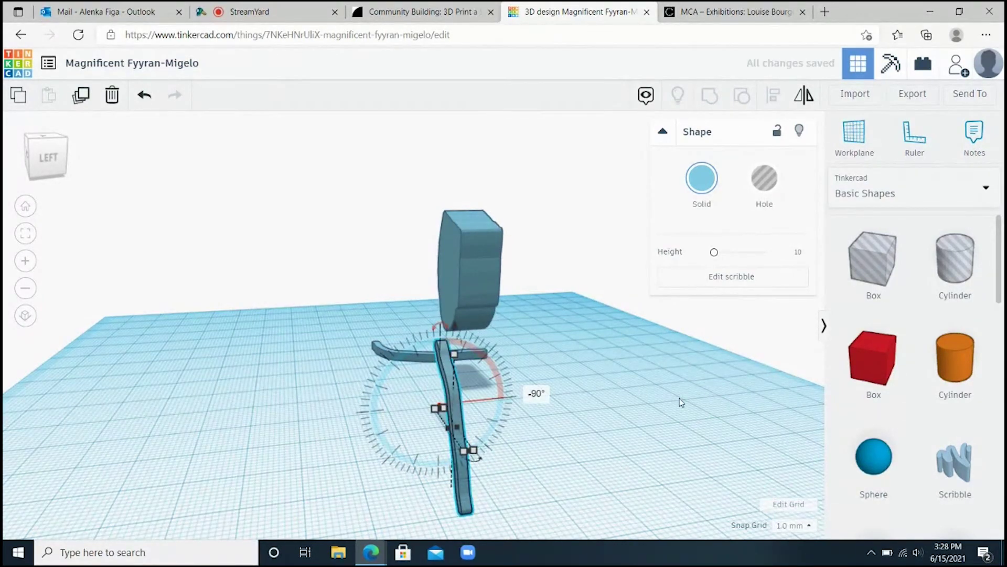
mouse_move(472, 450)
right_mouse_down()
mouse_move(576, 496)
mouse_move(382, 472)
mouse_move(313, 433)
mouse_move(218, 448)
mouse_move(408, 317)
right_mouse_up()
Step: Tip the other lying leg upright by 90°, undoing an accidental 22.5° turn
left_click(400, 298)
left_click_drag(377, 286, 356, 247)
key("ctrl+z")
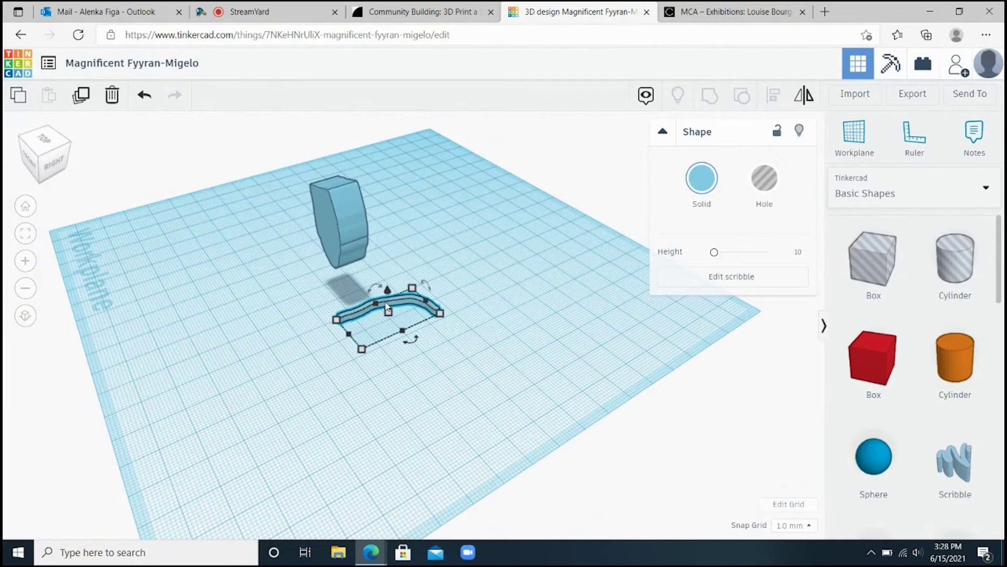
mouse_move(375, 286)
left_mouse_down()
mouse_move(371, 274)
mouse_move(347, 312)
left_mouse_up()
left_click(255, 342)
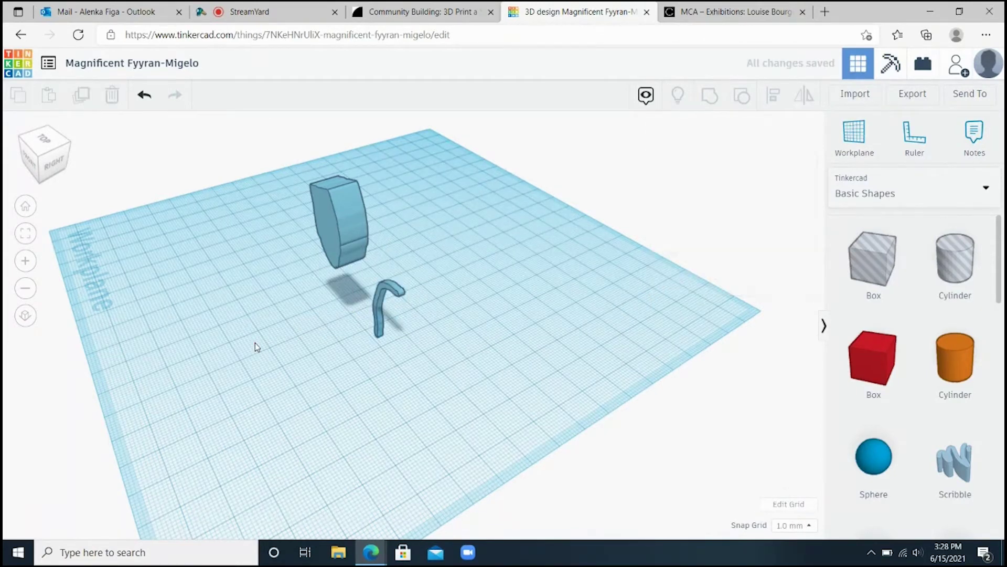
mouse_move(255, 342)
right_mouse_down()
mouse_move(380, 383)
mouse_move(404, 341)
mouse_move(432, 334)
right_mouse_up()
Step: Rotate the right curved scribble about -90° so it stands upright as an arched leg
left_click(371, 348)
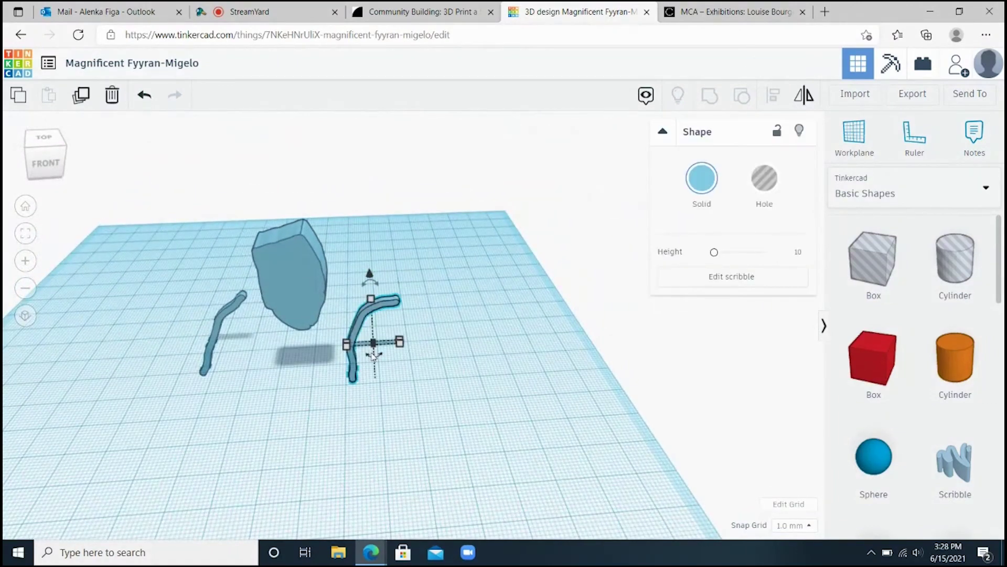
mouse_move(373, 362)
left_mouse_down()
mouse_move(345, 366)
mouse_move(333, 345)
mouse_move(342, 355)
left_mouse_up()
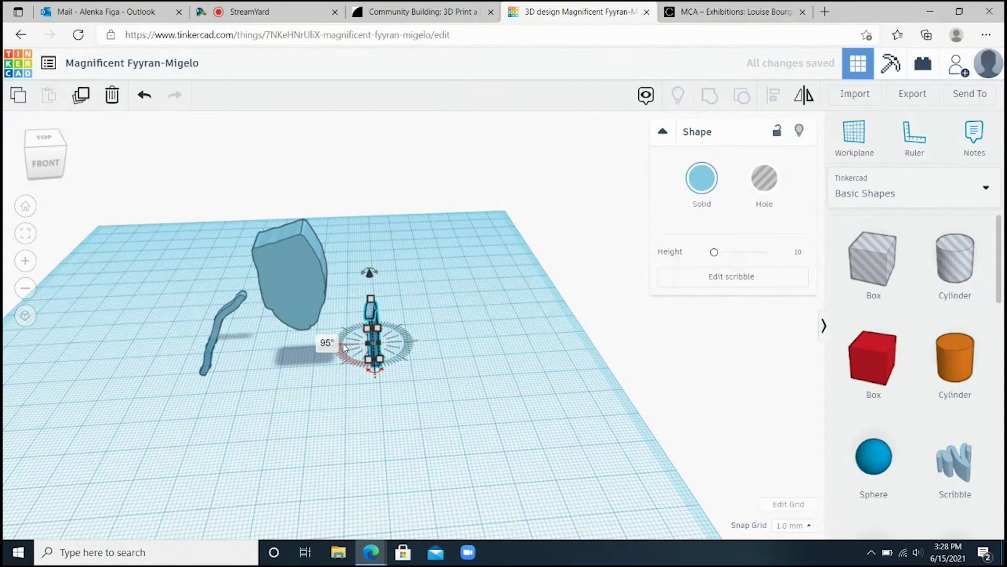
left_click(447, 366)
right_click_drag(445, 363, 394, 353)
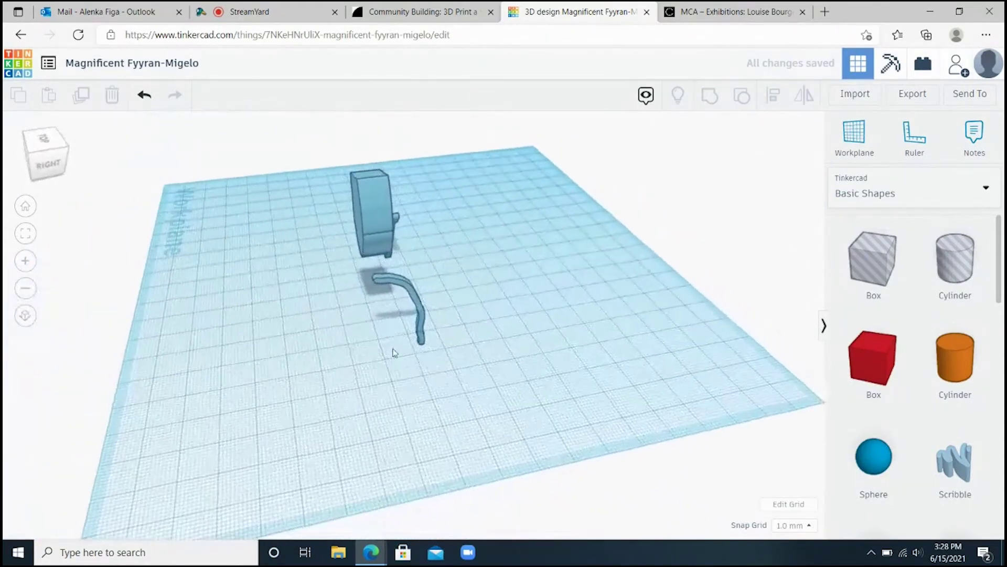
left_click(424, 313)
mouse_move(410, 329)
left_mouse_down()
mouse_move(393, 341)
mouse_move(340, 316)
mouse_move(346, 328)
mouse_move(317, 330)
left_mouse_up()
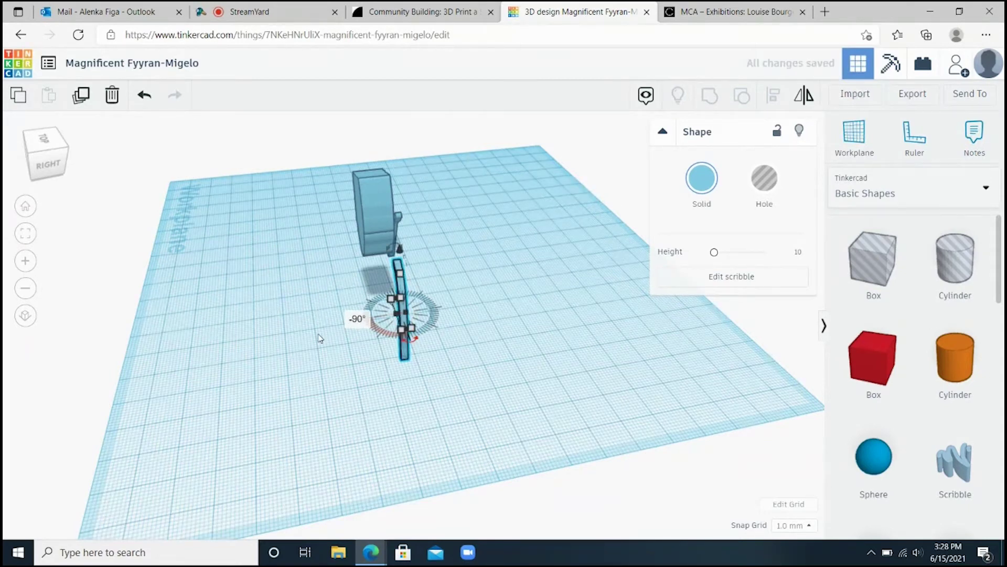
left_click(294, 344)
mouse_move(295, 344)
right_mouse_down()
mouse_move(495, 384)
mouse_move(535, 326)
mouse_move(391, 315)
right_mouse_up()
left_click(387, 315)
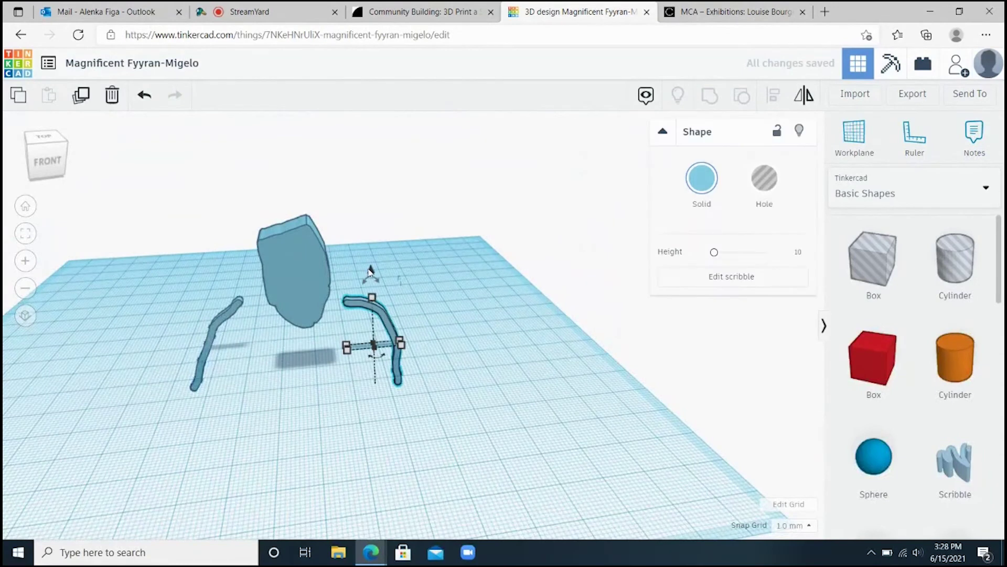
Step: Raise the right leg off the workplane, move the left leg up toward the body, and nudge both inward
left_click_drag(372, 272, 370, 220)
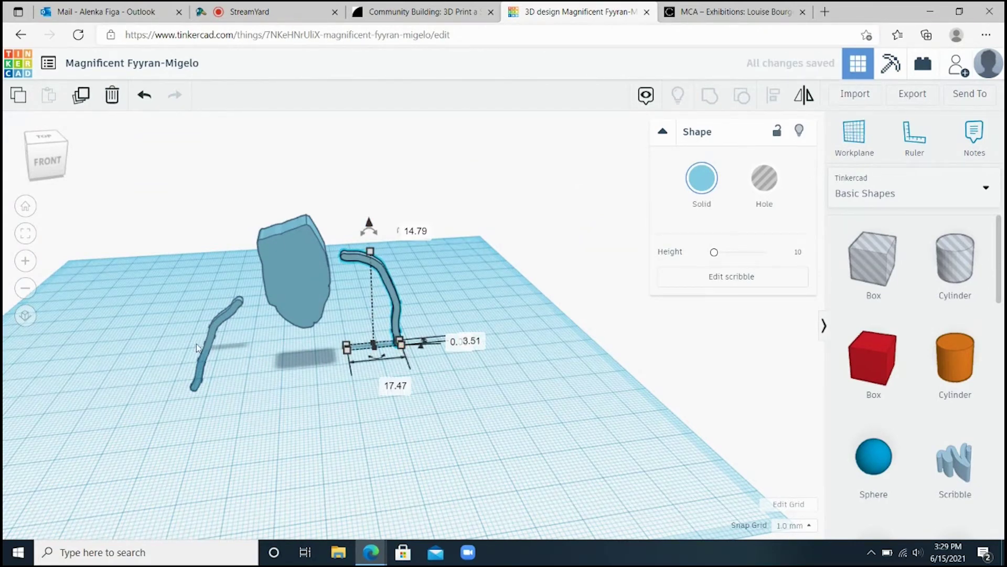
left_click(220, 329)
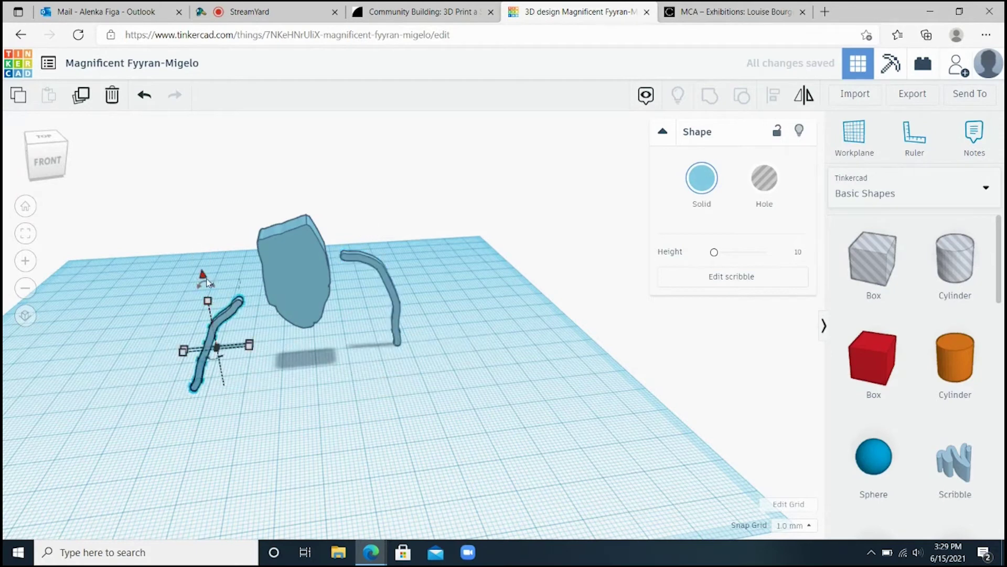
left_click_drag(203, 275, 215, 224)
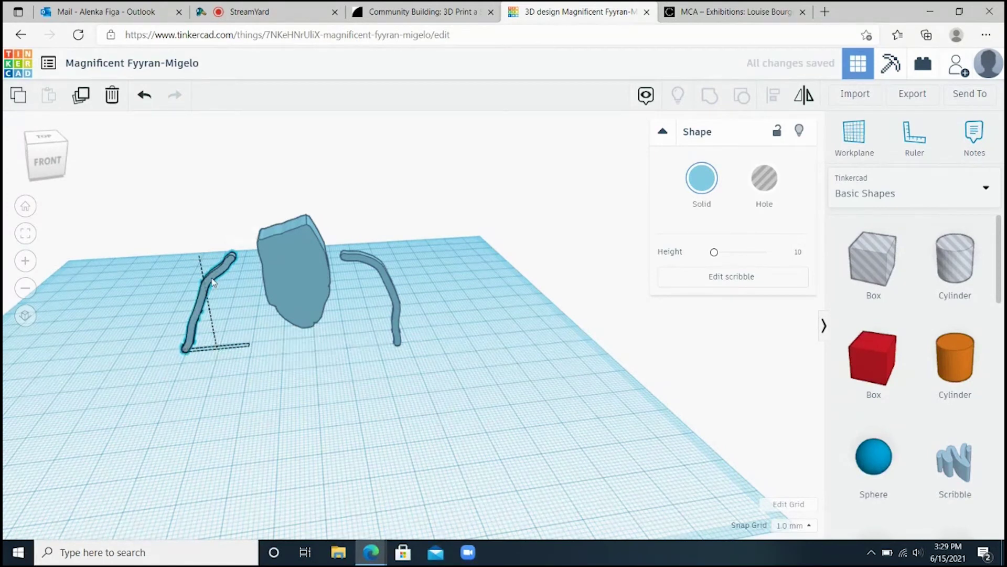
key("Right")
key("Right")
key("Right")
key("Right")
key("Right")
key("Right")
key("Right")
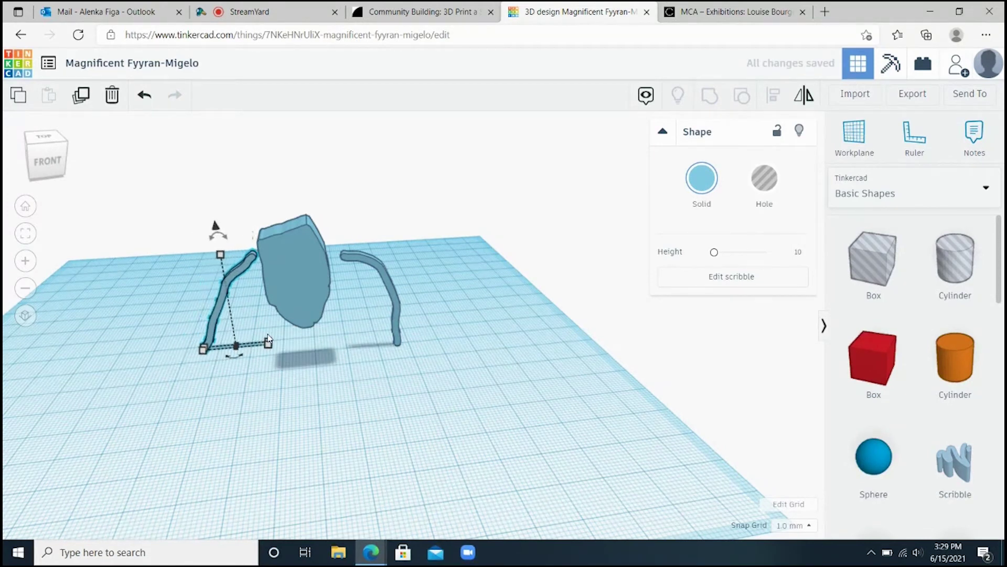
left_click(389, 285)
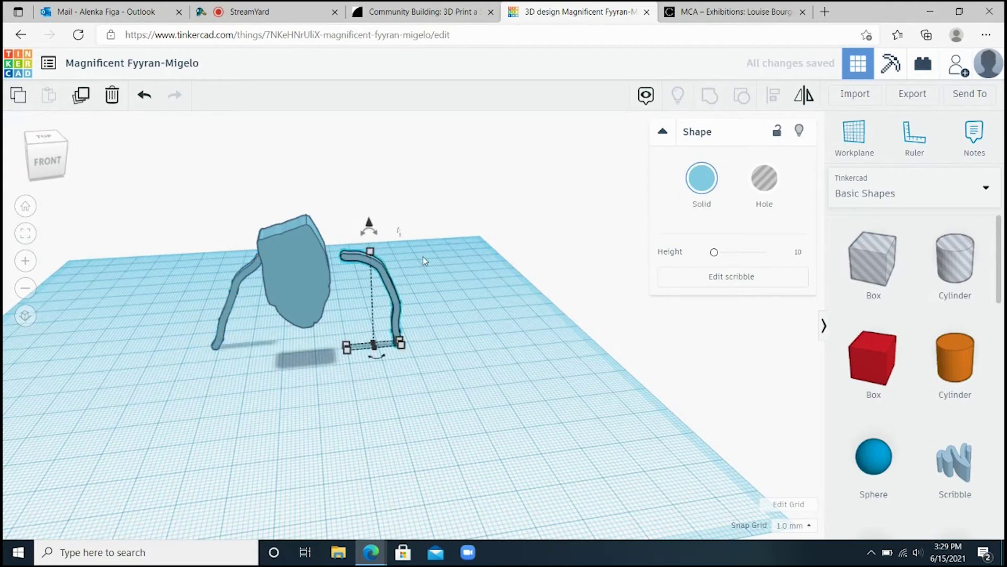
key("Left")
key("Left")
key("Left")
key("Left")
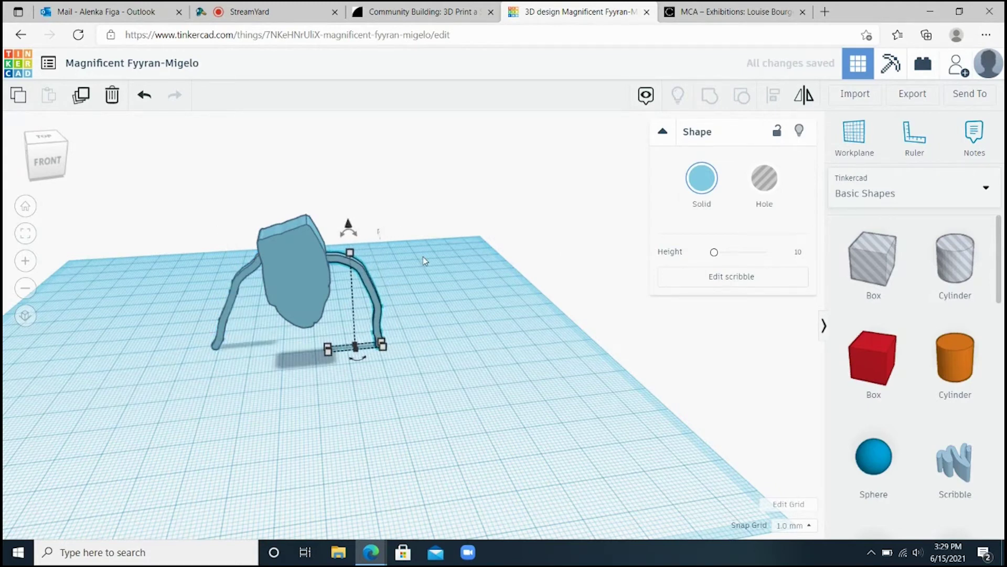
key("Left")
Step: Shift the thin upright leg two steps right to line up with the body, checking from several angles
left_click(237, 392)
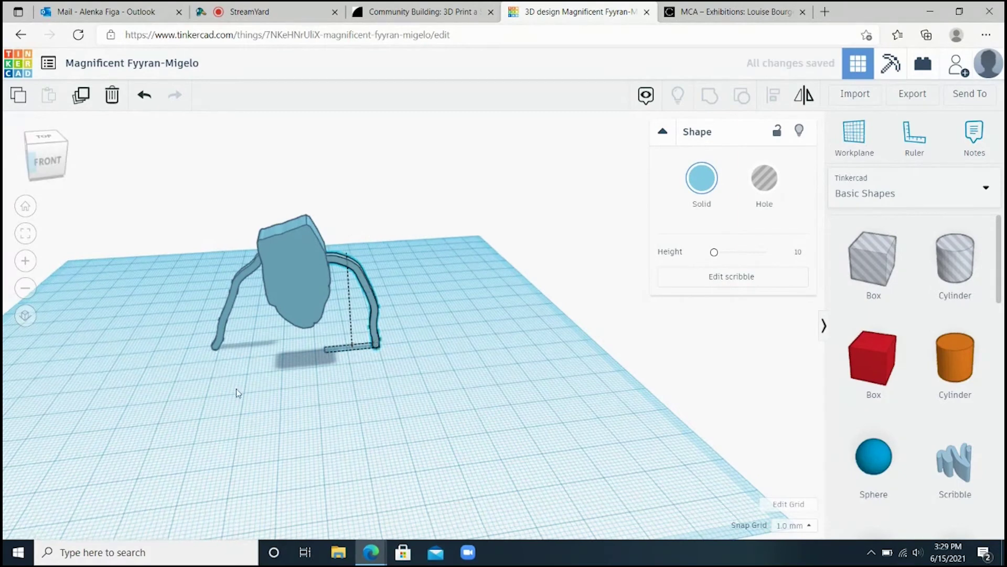
mouse_move(237, 392)
right_mouse_down()
mouse_move(430, 407)
mouse_move(423, 379)
mouse_move(332, 411)
right_mouse_up()
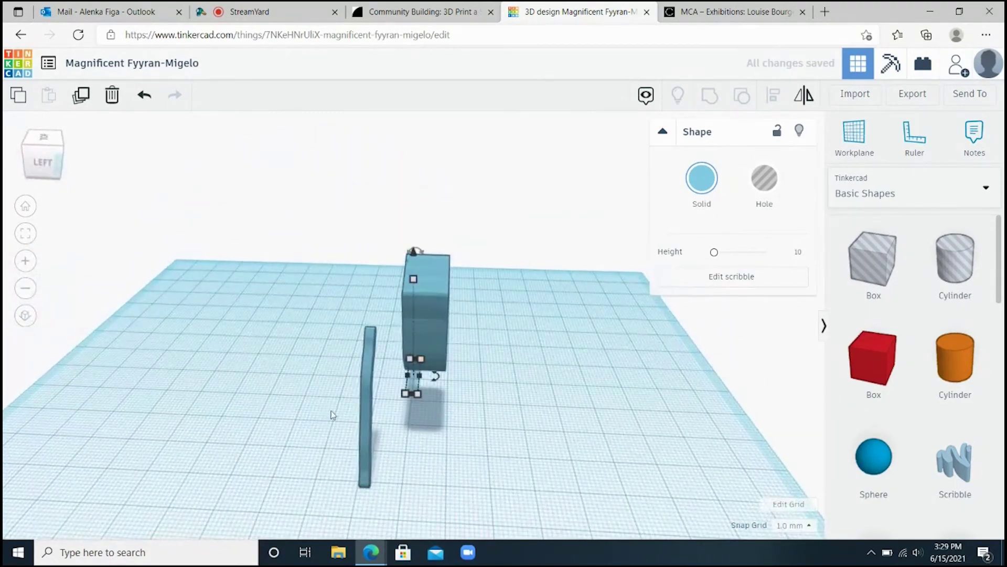
left_click(369, 415)
key("Right")
key("Right")
key("Right")
key("Right")
key("Right")
key("Right")
key("Right")
key("Right")
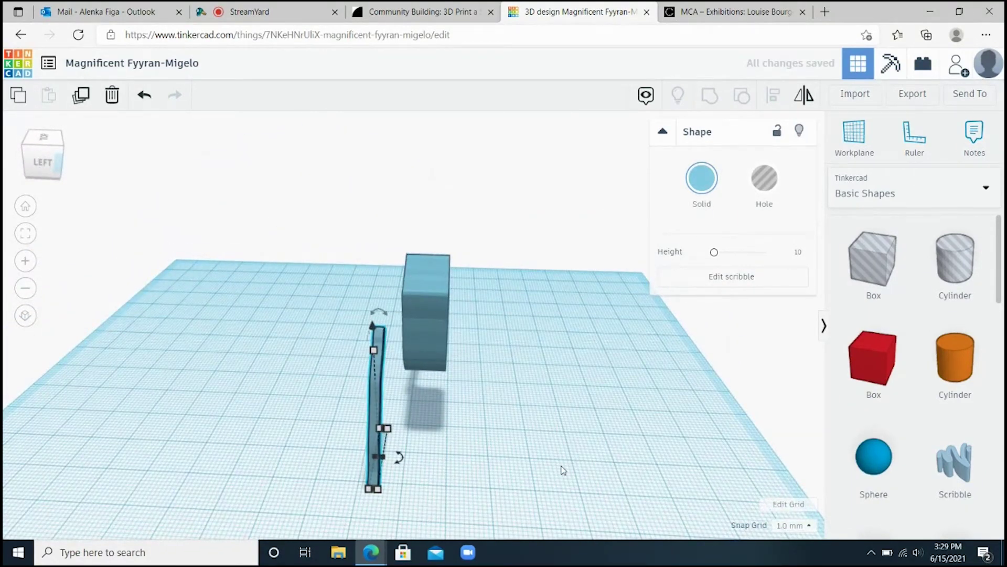
key("Right")
key("Right")
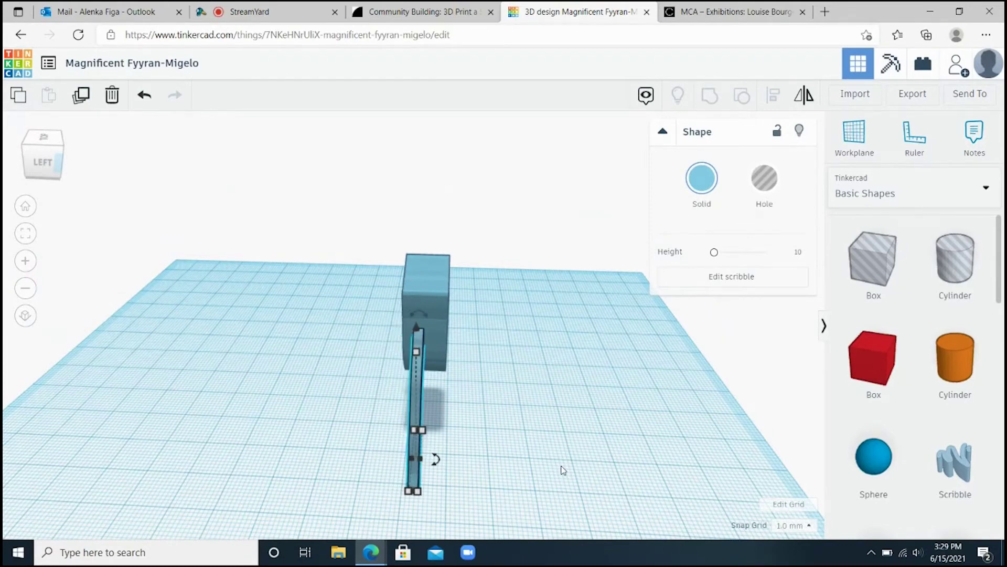
mouse_move(650, 389)
right_mouse_down()
mouse_move(600, 457)
mouse_move(400, 477)
mouse_move(396, 409)
mouse_move(411, 389)
right_mouse_up()
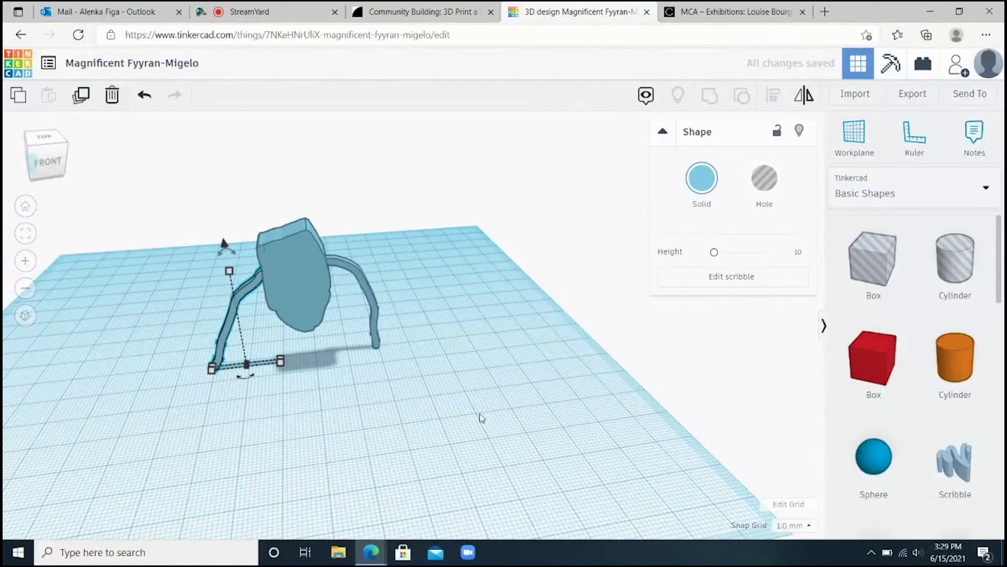
left_click(358, 282)
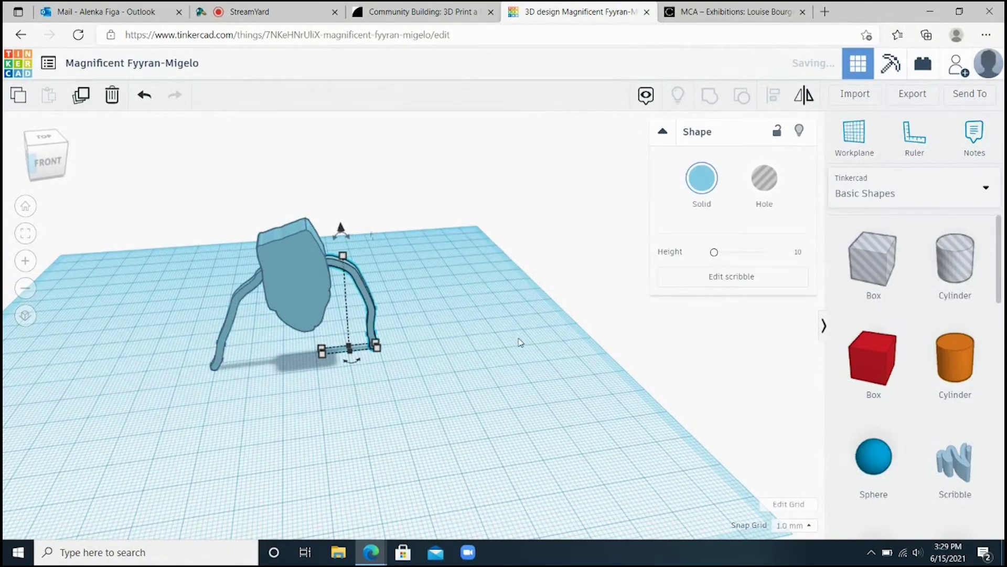
mouse_move(522, 341)
right_mouse_down()
mouse_move(308, 452)
mouse_move(292, 412)
right_mouse_up()
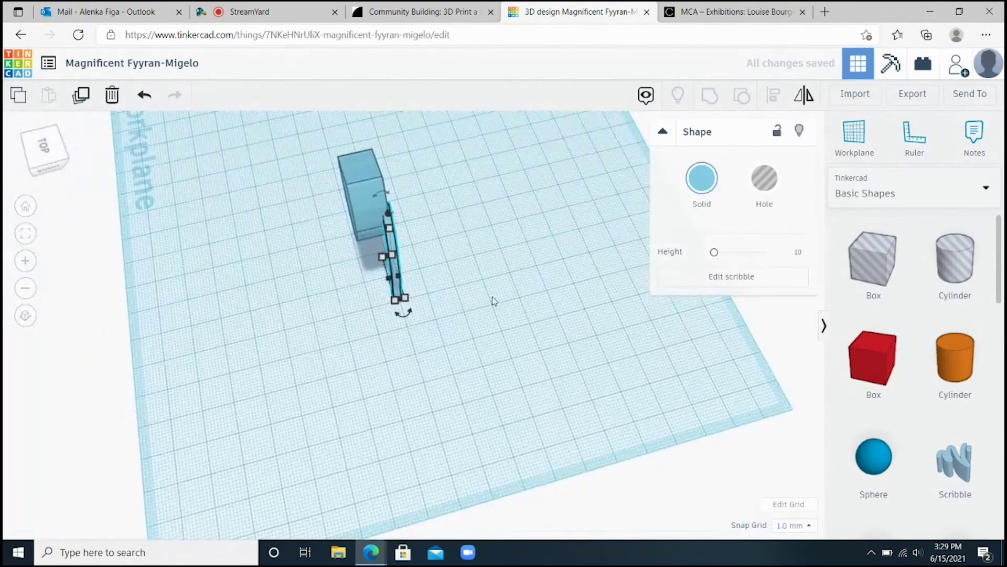
mouse_move(294, 270)
right_mouse_down()
mouse_move(580, 288)
mouse_move(582, 265)
mouse_move(548, 326)
mouse_move(551, 373)
mouse_move(236, 376)
mouse_move(356, 394)
mouse_move(404, 332)
mouse_move(397, 352)
right_mouse_up()
Step: Duplicate the thin leg and shift the copy three steps right beside the original
left_click(396, 400)
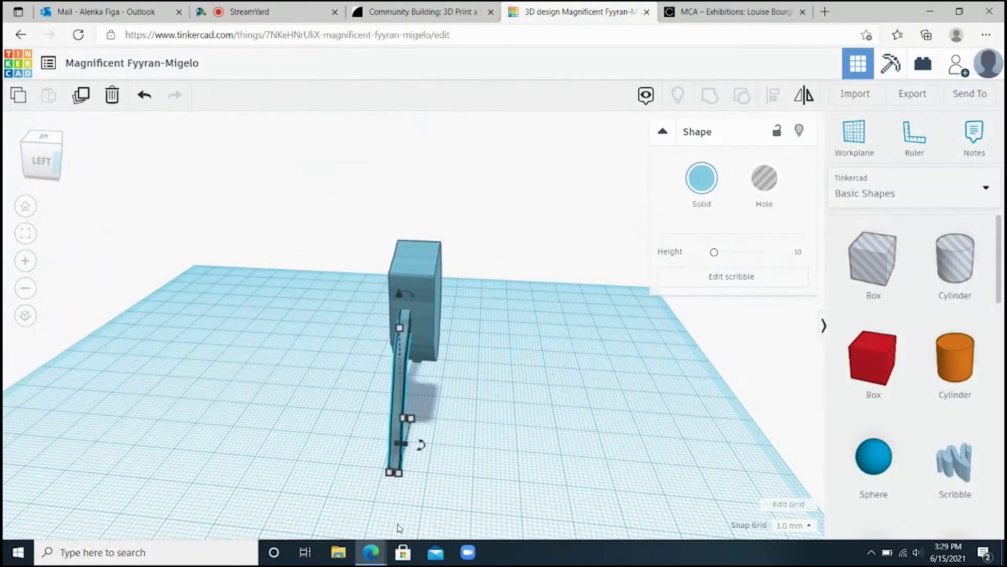
key("Left")
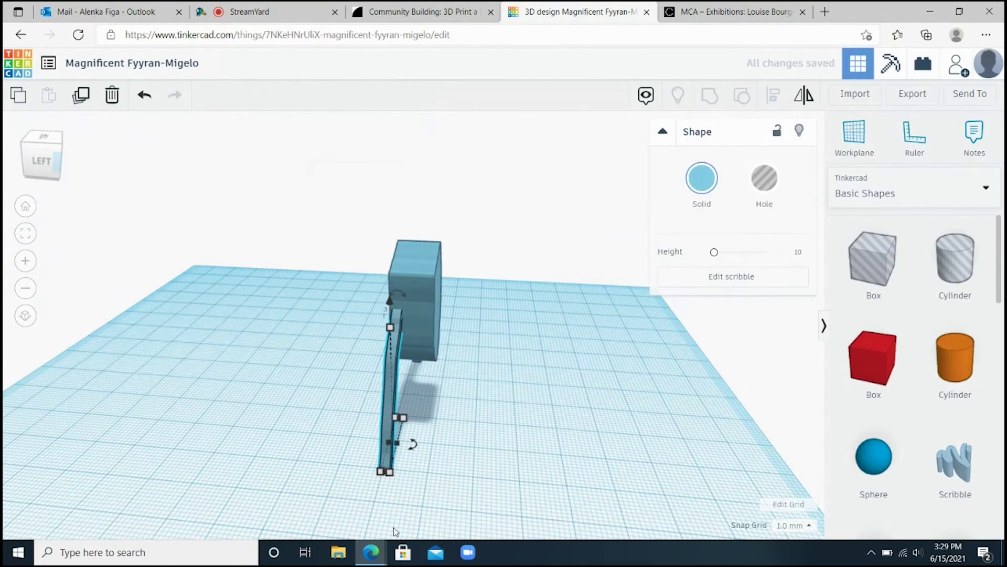
left_click(82, 100)
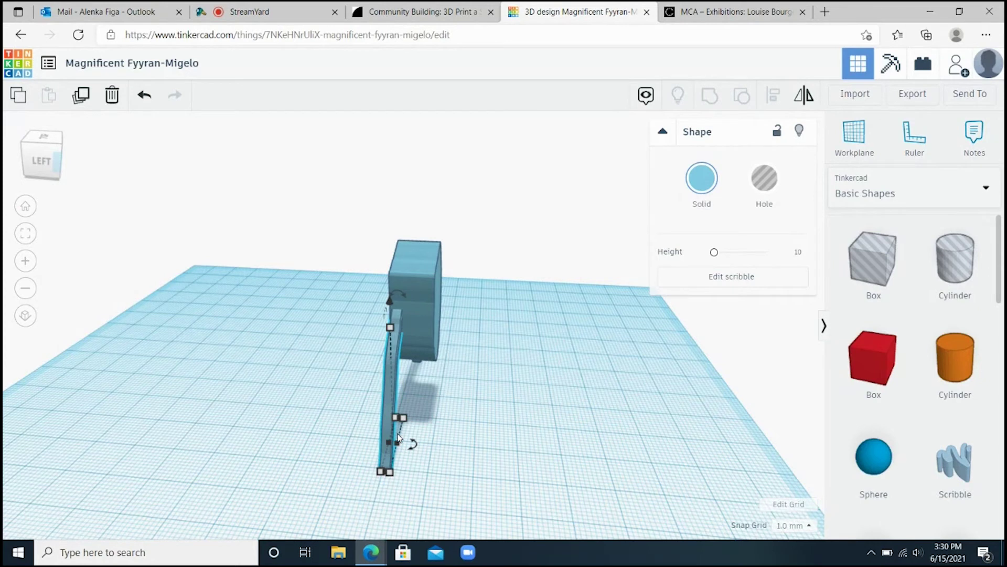
key("Right")
key("Right")
key("Right")
key("Right")
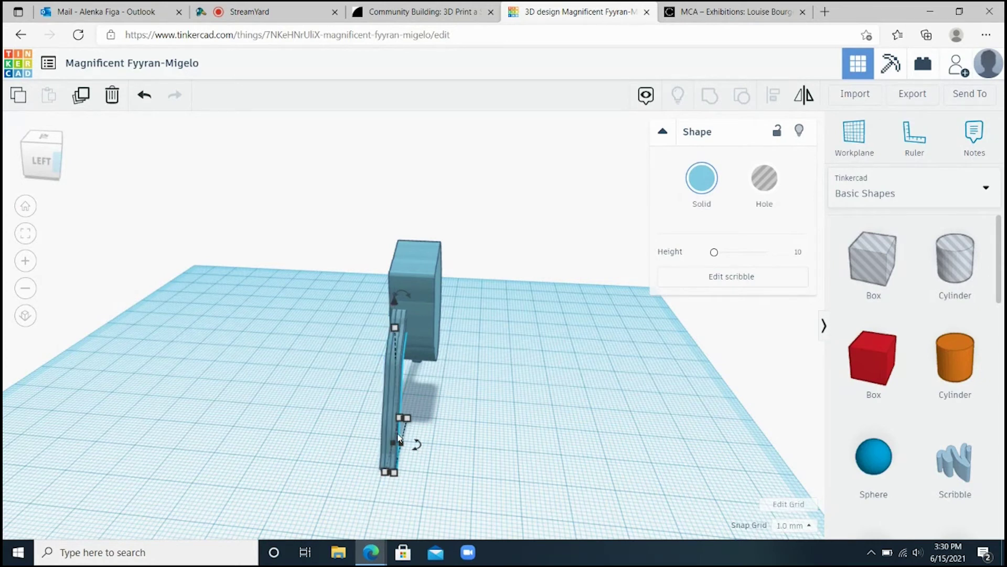
key("Right")
key("Right")
key("Right")
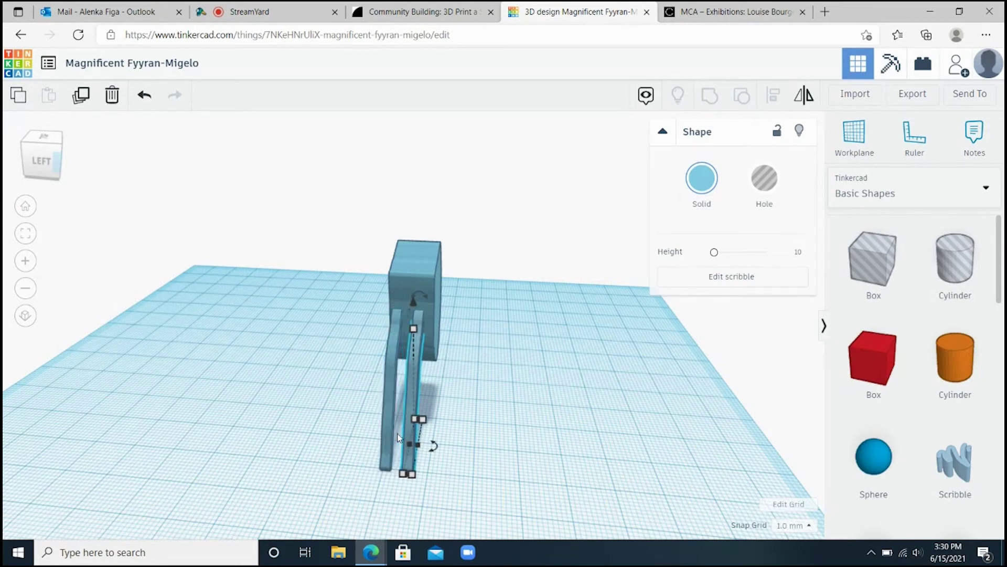
key("Right")
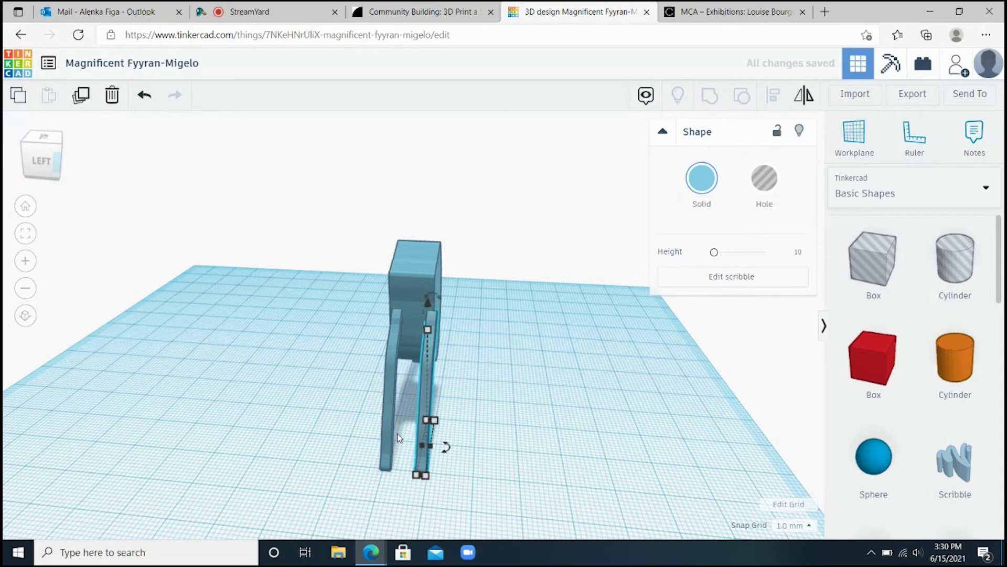
mouse_move(546, 404)
right_mouse_down()
mouse_move(569, 411)
mouse_move(342, 495)
mouse_move(7, 411)
mouse_move(156, 459)
mouse_move(284, 345)
right_mouse_up()
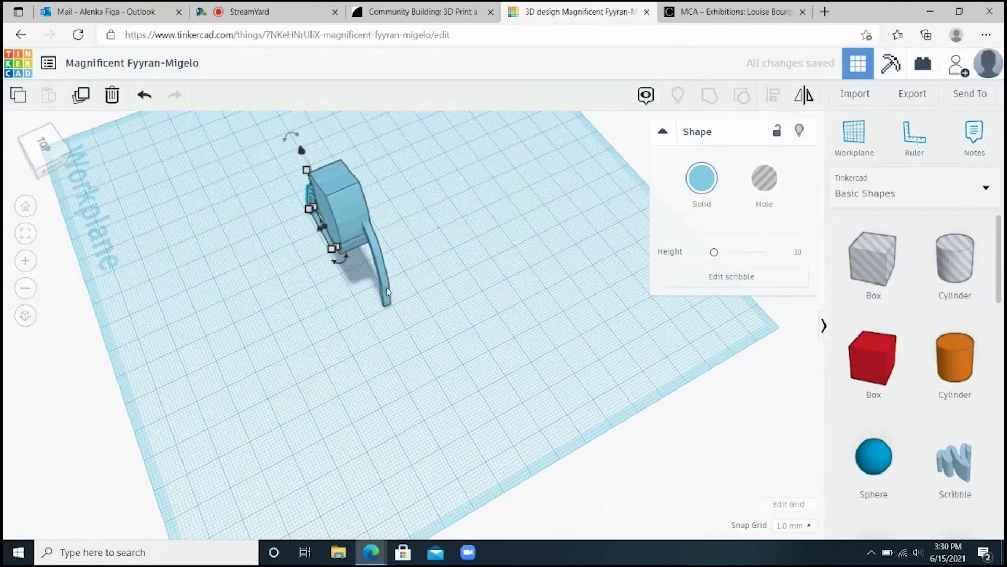
Step: Make two more copies of the leg, offsetting the first two steps left
left_click(83, 98)
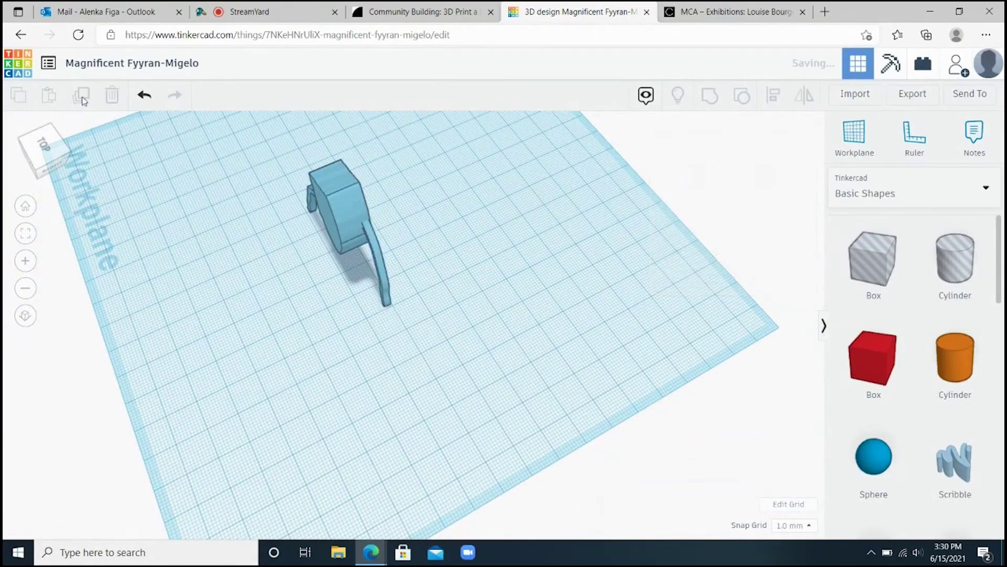
key("Left")
key("Left")
key("Left")
key("Left")
key("Left")
key("Left")
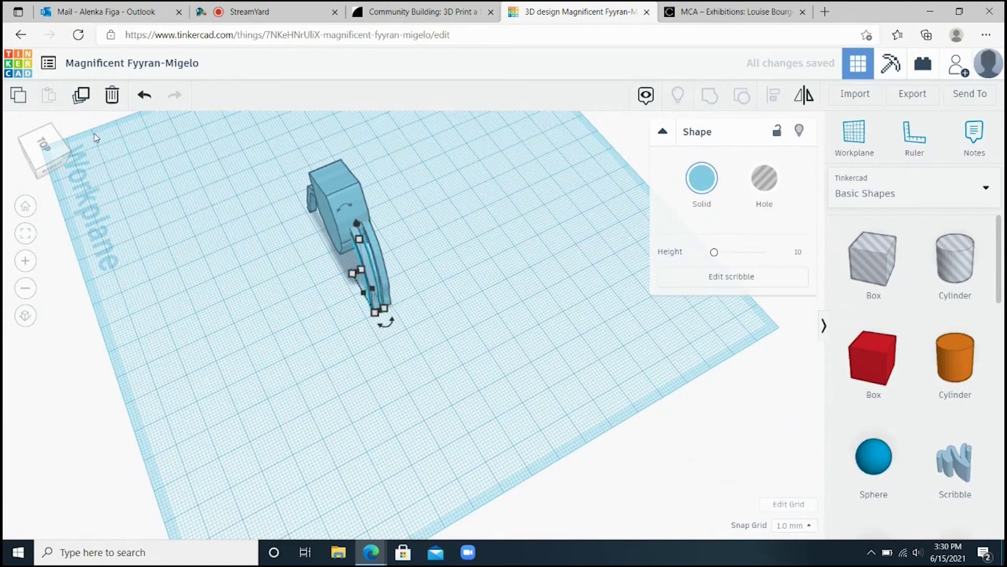
key("Left")
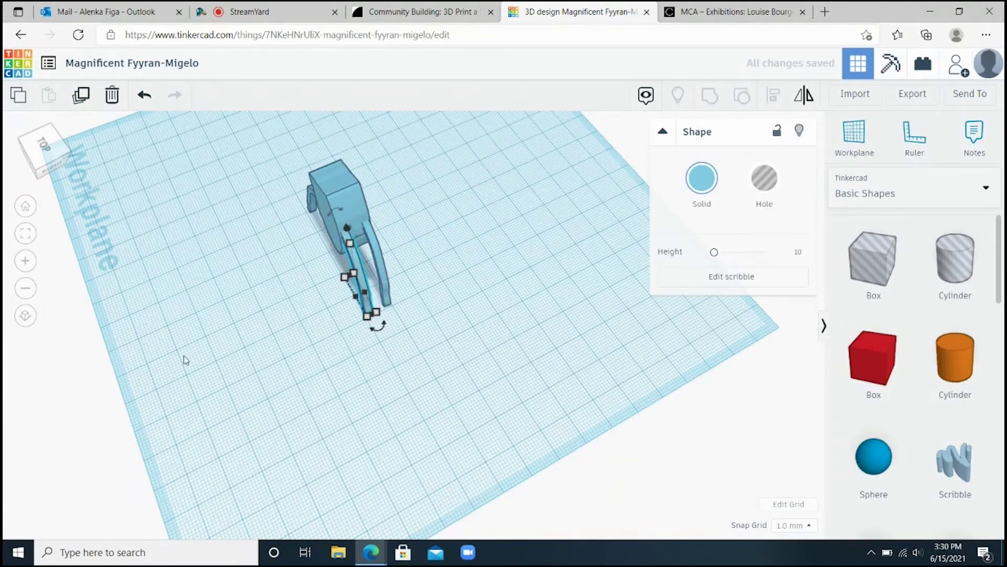
left_click(81, 95)
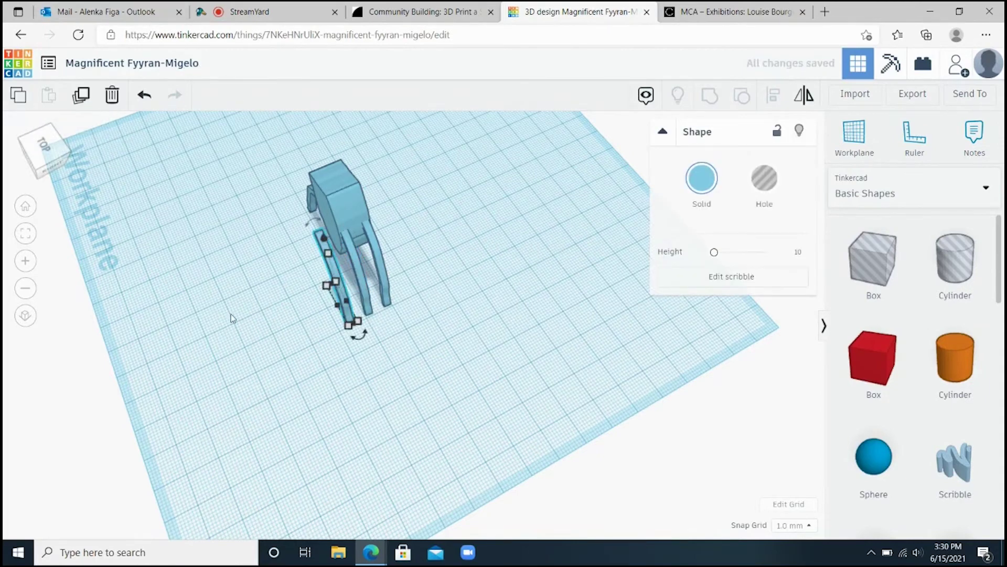
mouse_move(226, 327)
right_mouse_down()
mouse_move(344, 402)
mouse_move(463, 346)
right_mouse_up()
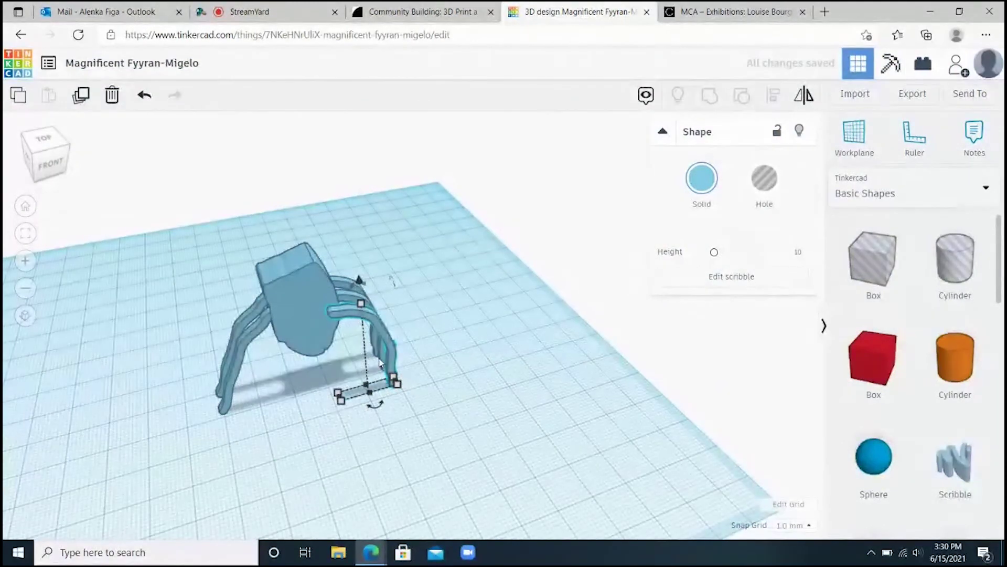
Step: Turn a copied leg to about 178° so it faces the opposite way and splays outward
left_click_drag(388, 366, 382, 362)
key("Left")
key("Left")
key("Left")
key("Left")
key("Left")
key("Left")
key("Left")
key("Left")
key("Left")
key("Left")
key("Left")
key("Left")
key("Left")
key("Left")
key("Left")
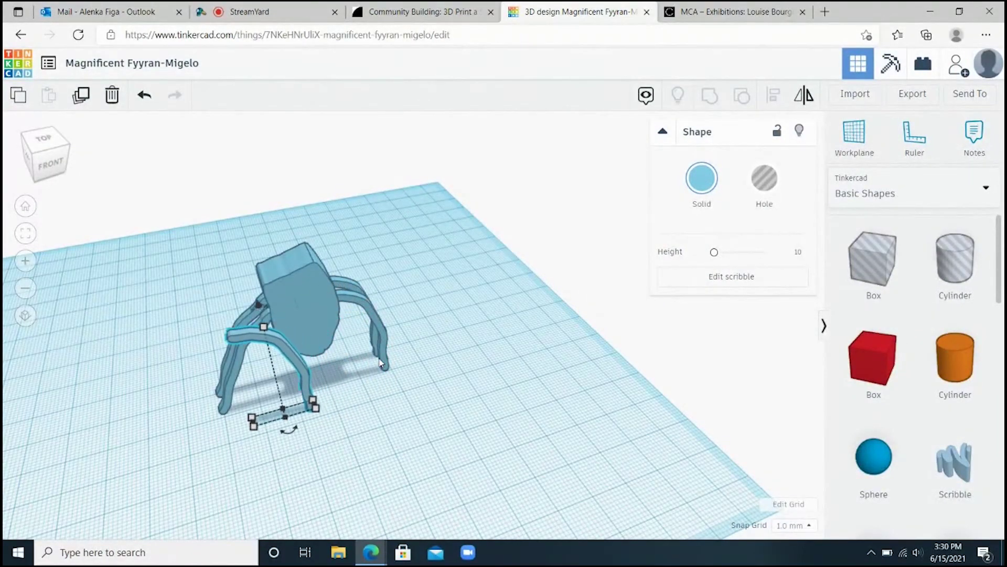
left_click_drag(282, 436, 268, 387)
left_click(283, 430)
left_click(303, 408)
left_click(267, 381)
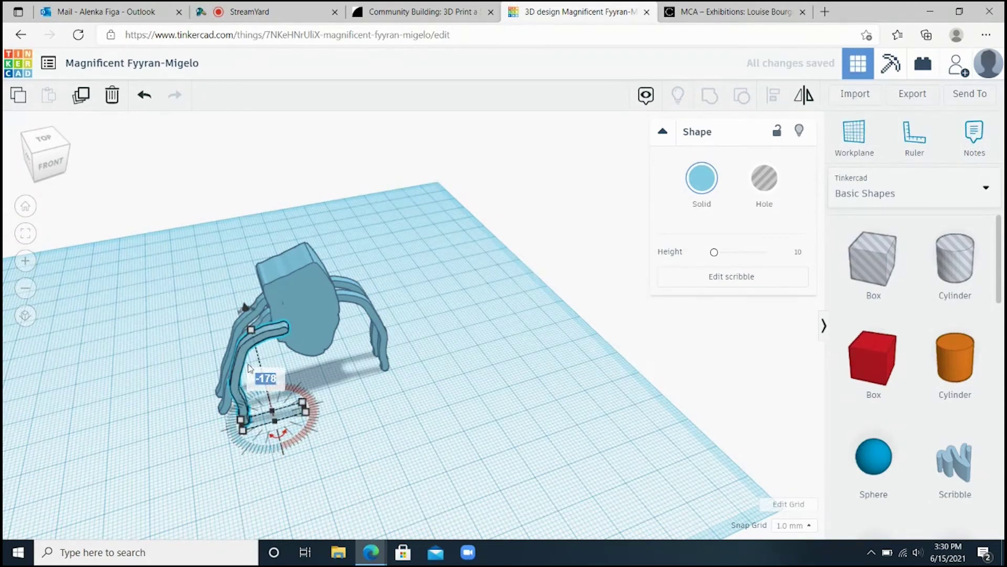
key("BackSpace")
left_click(388, 426)
left_click(244, 412)
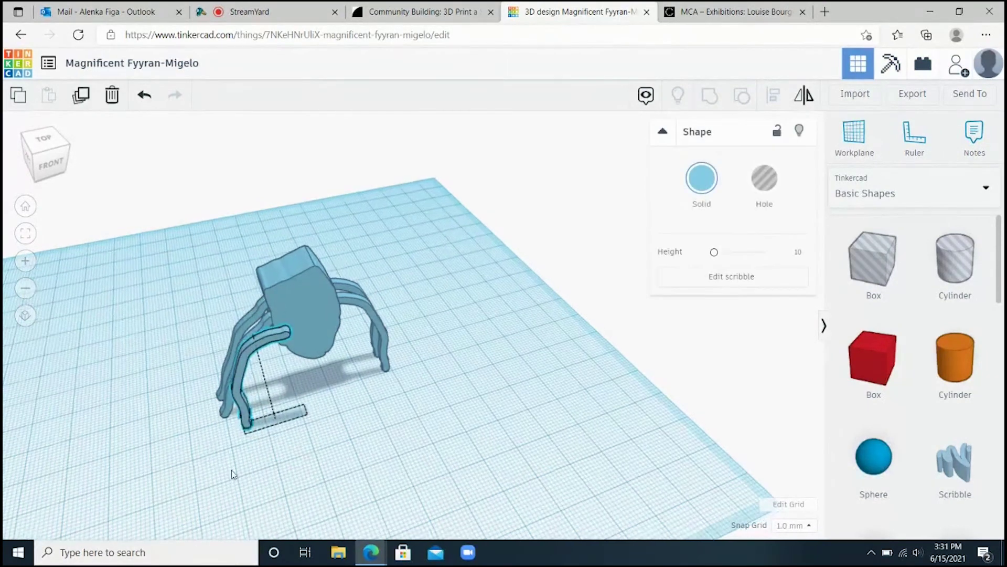
right_click_drag(232, 471, 392, 420)
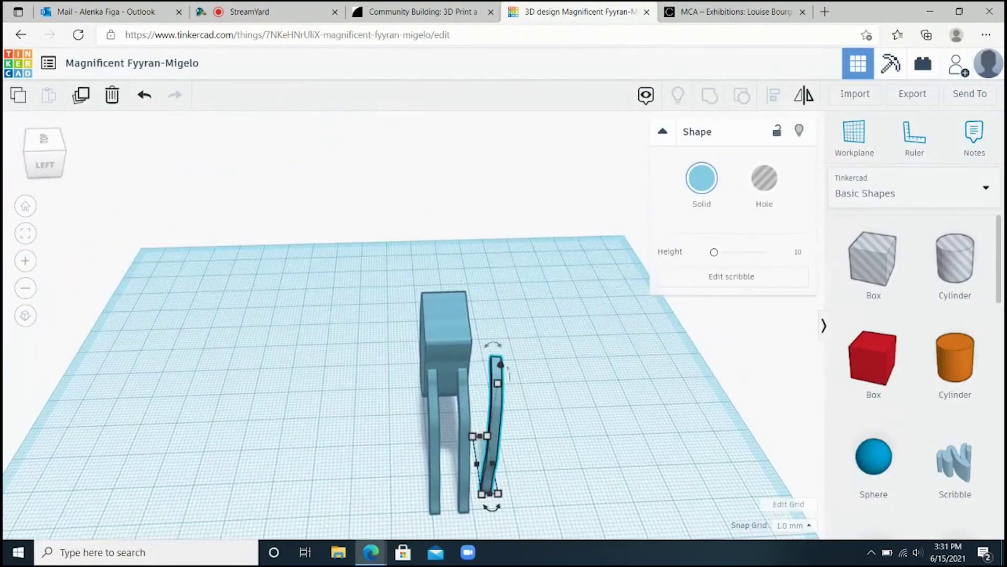
Step: Move the curved leg beside the rear leg on the left side and nudge it left into line
left_click_drag(490, 499, 450, 508)
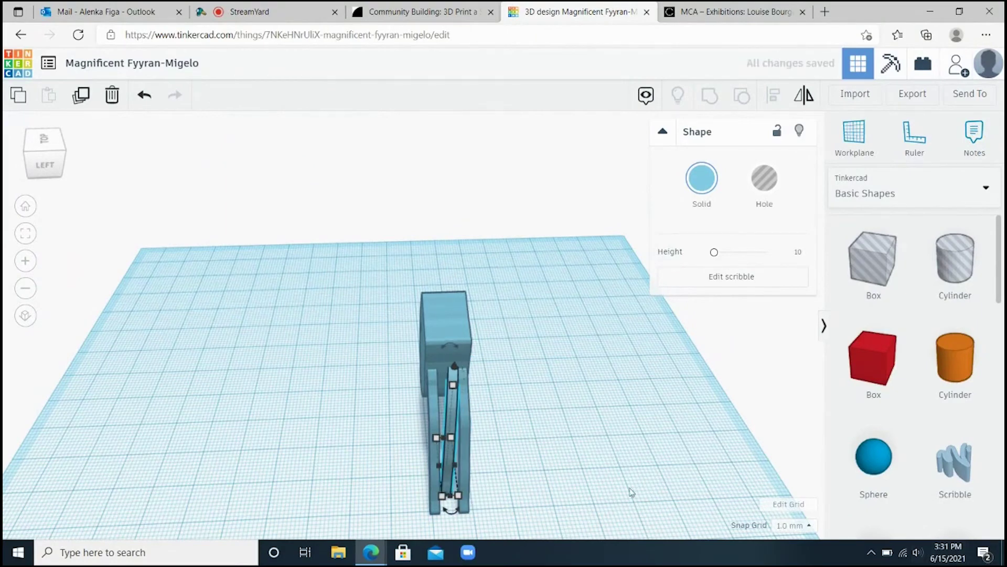
right_click_drag(516, 468, 511, 409)
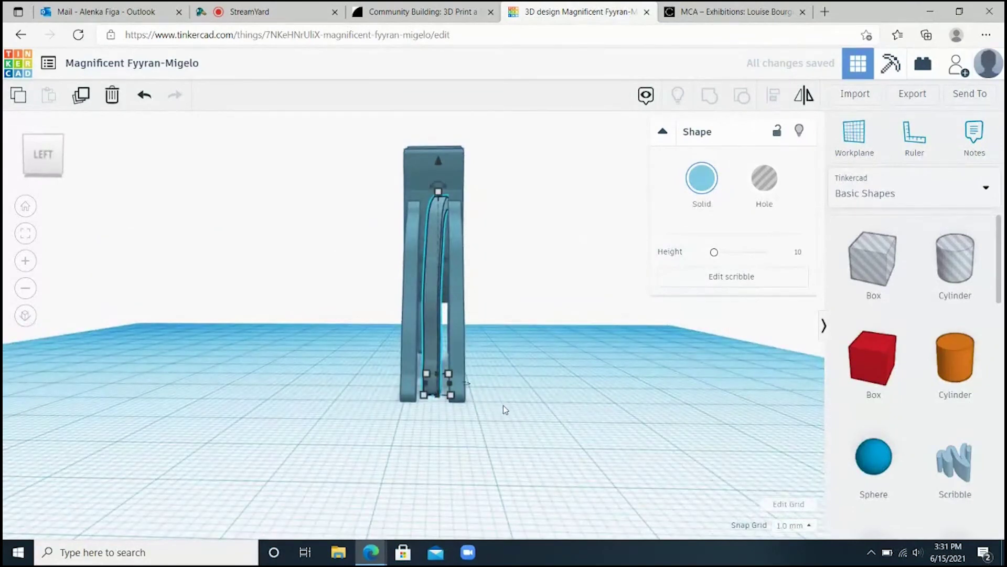
key("Left")
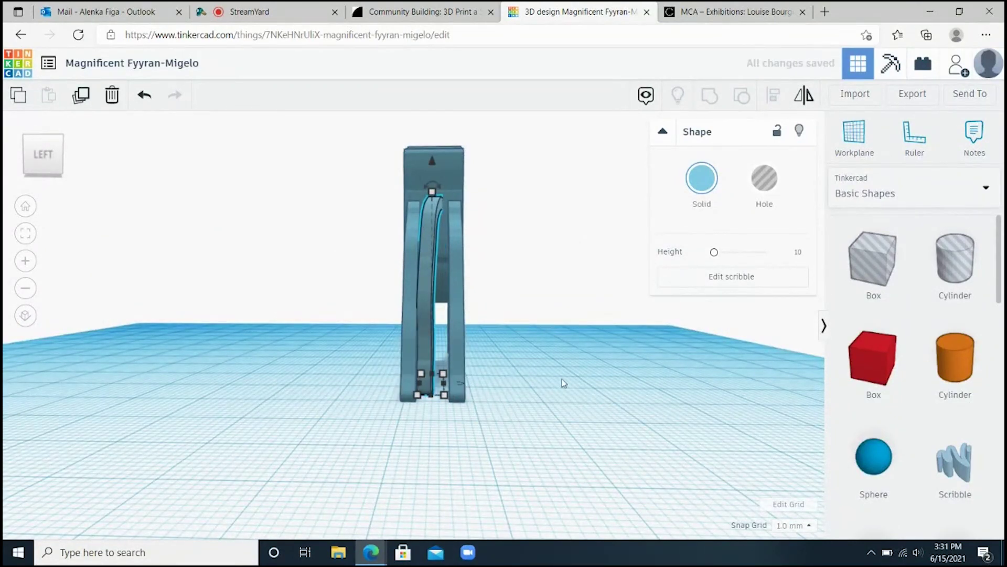
left_click(548, 389)
right_click_drag(540, 333, 221, 332)
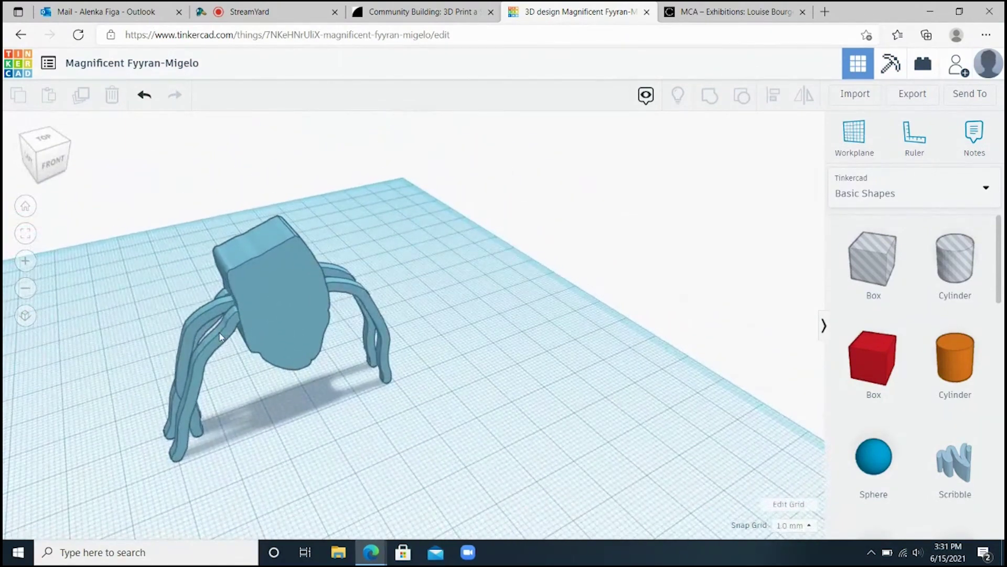
Step: Slide the left leg two steps right in under the body and start rotating it
left_click(220, 335)
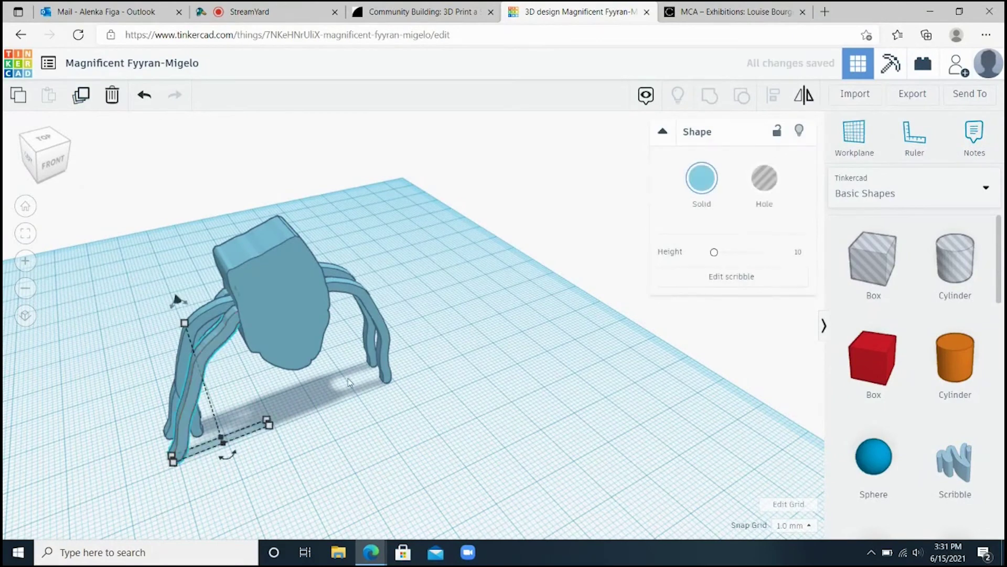
key("Right")
key("Right")
key("Right")
key("Right")
key("Right")
key("Right")
key("Right")
key("Right")
key("Right")
key("Right")
key("Right")
key("Right")
key("Right")
key("Right")
key("Right")
key("Right")
key("Right")
key("Right")
key("Right")
key("Right")
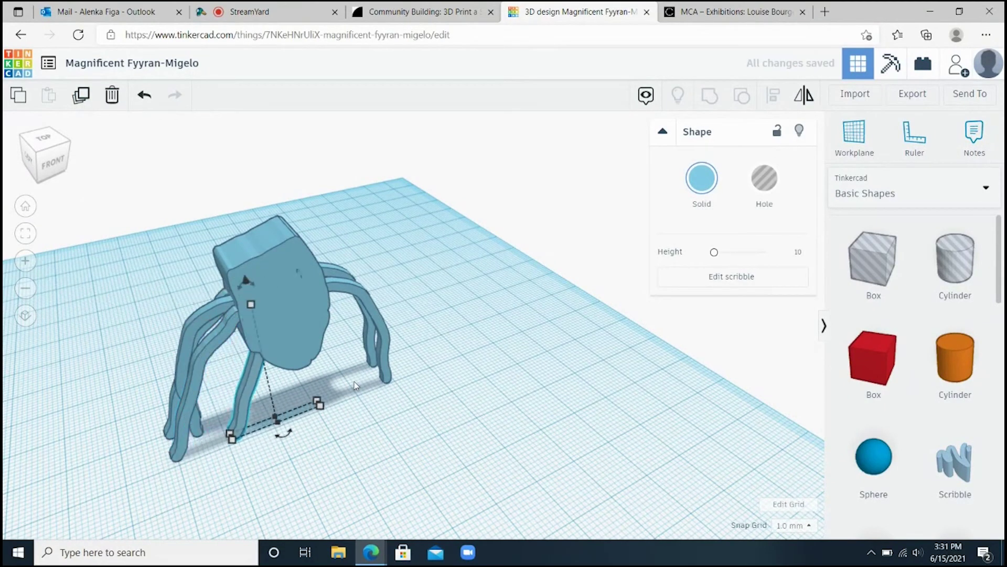
key("Right")
key("Right")
key("Right")
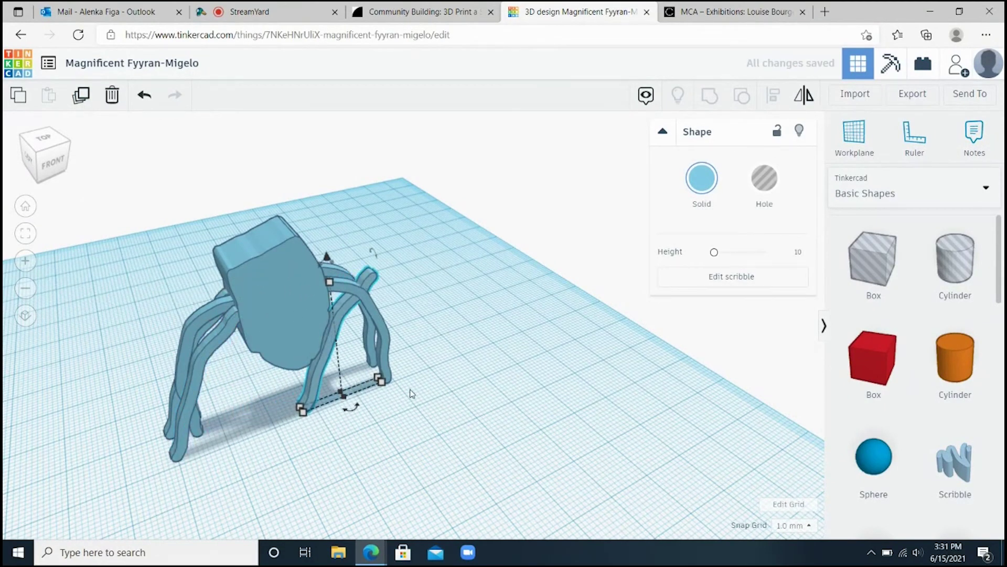
right_click_drag(564, 378, 457, 394)
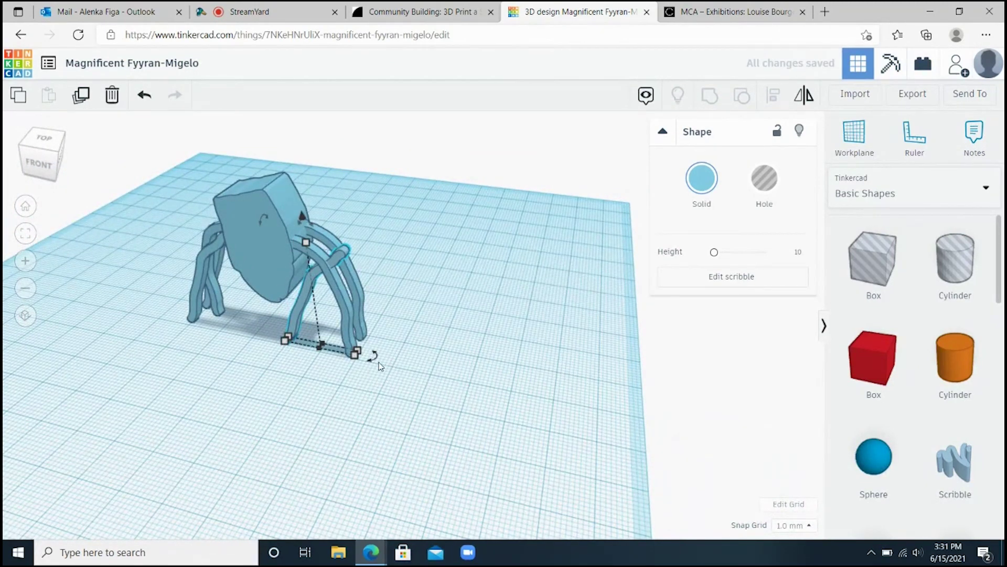
left_click_drag(376, 359, 352, 370)
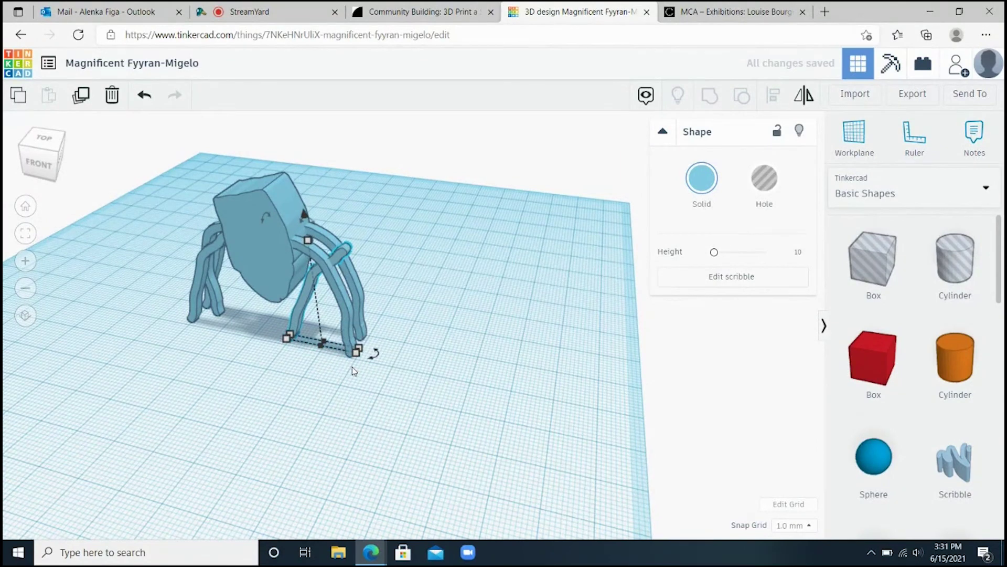
left_click(324, 328)
Step: Turn the front-right leg about 180° so it curves outward and nudge a right-side leg into place
left_click(300, 299)
left_click_drag(373, 352, 277, 340)
left_click(468, 357)
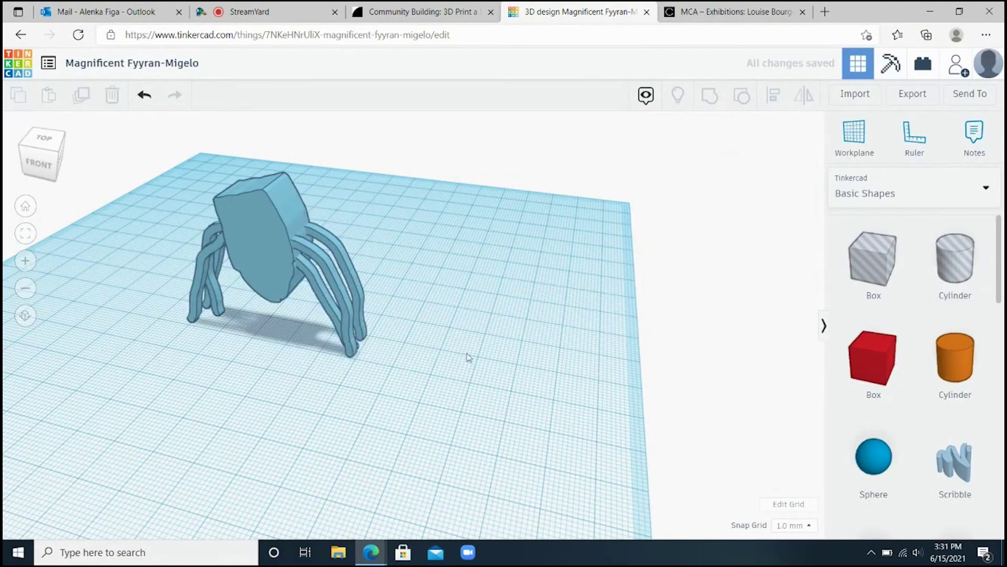
left_click(325, 307)
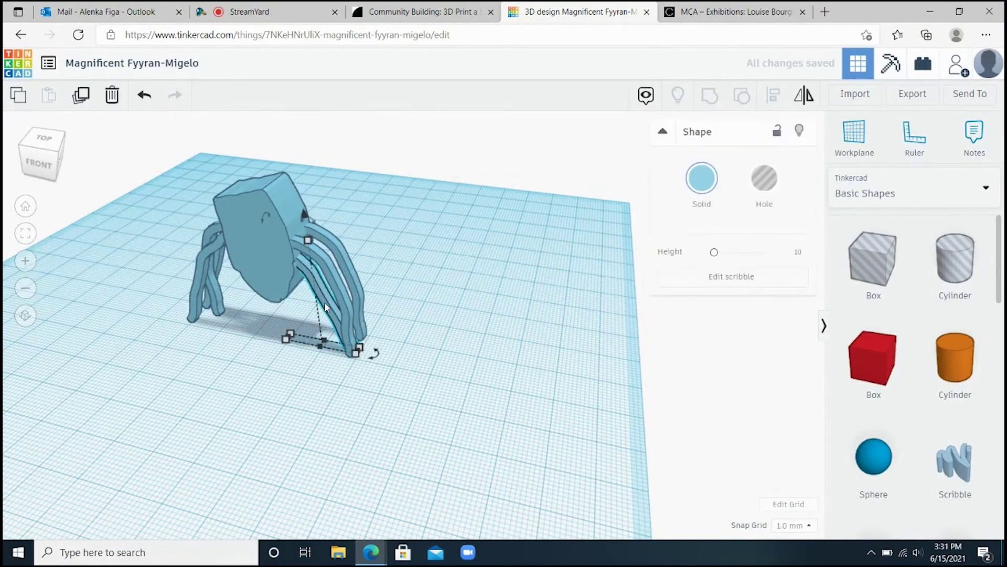
key("Right")
key("Right")
key("Right")
key("Right")
key("Right")
key("Right")
key("Right")
key("Right")
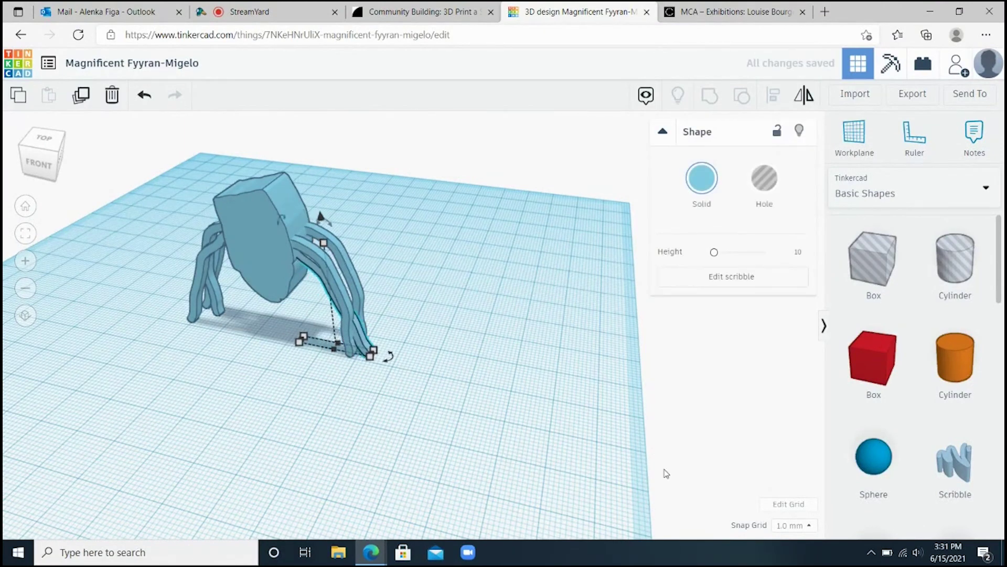
key("Left")
key("Left")
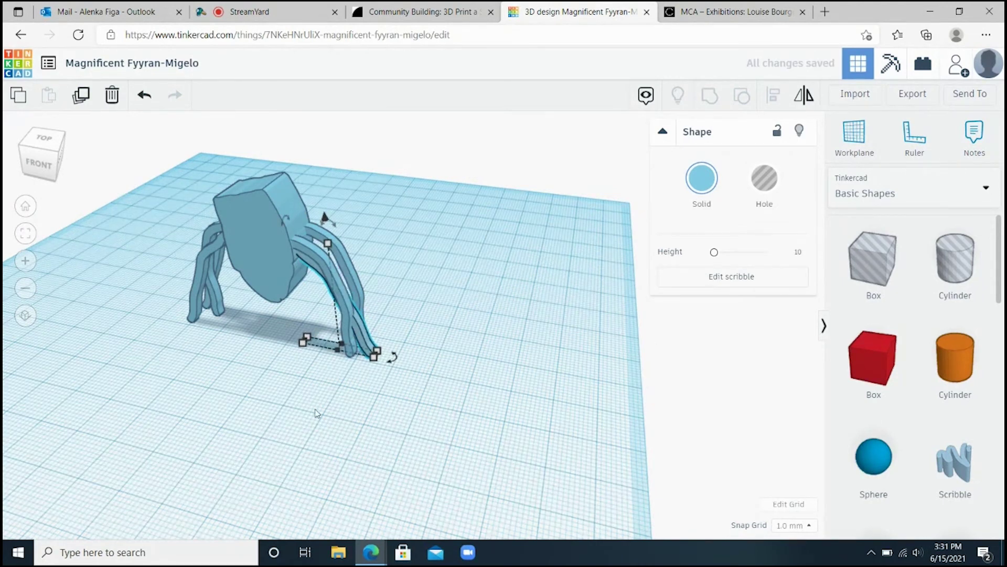
right_click_drag(317, 413, 341, 277)
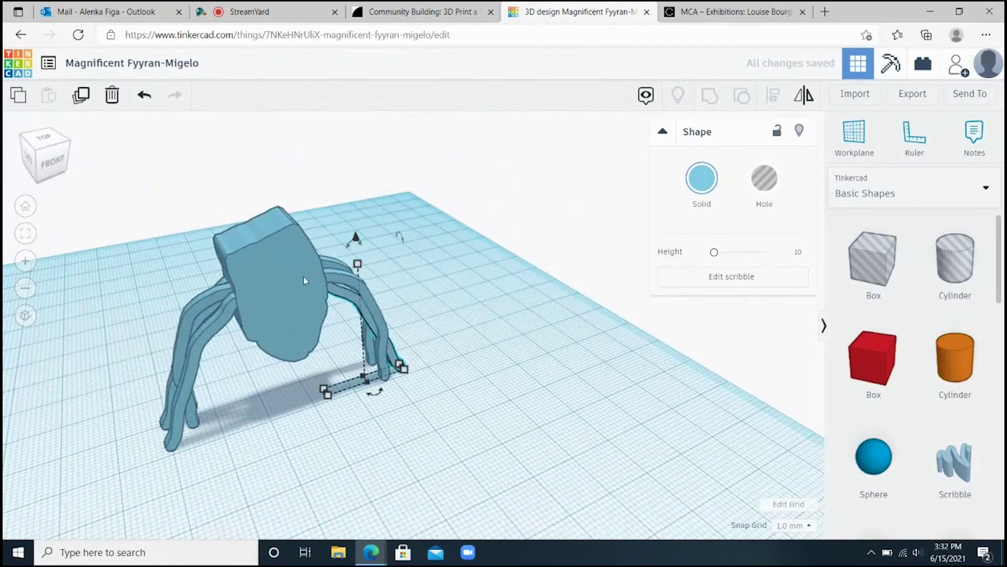
left_click(188, 447)
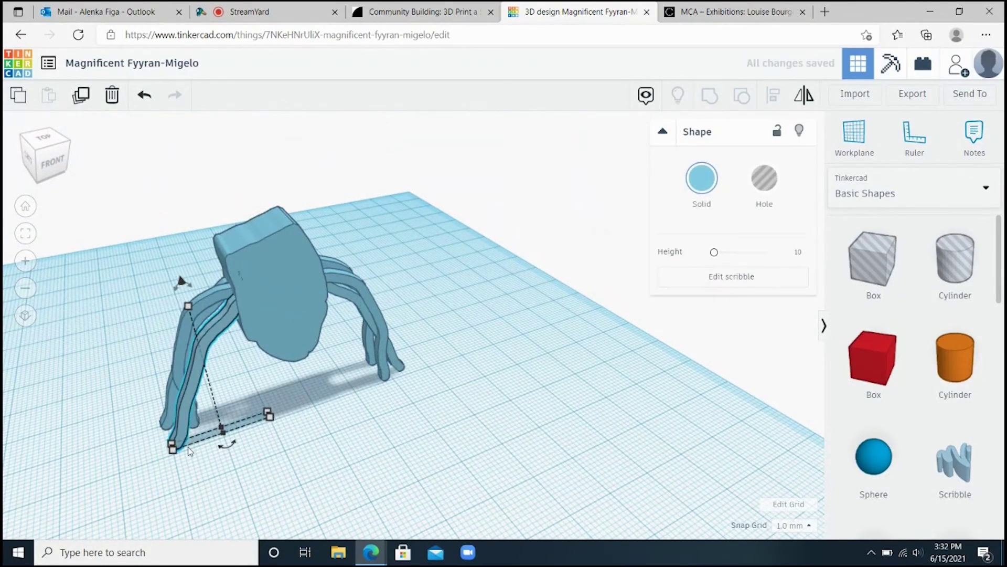
Step: Select all seven spider parts and group them together
mouse_move(407, 432)
right_mouse_down()
mouse_move(328, 396)
mouse_move(396, 430)
right_mouse_up()
left_click_drag(457, 434, 118, 195)
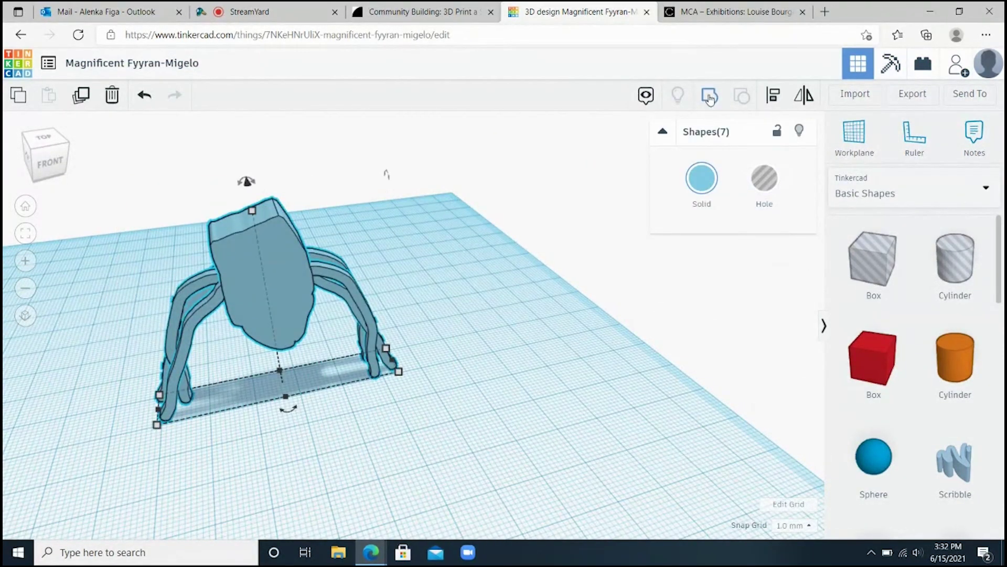
left_click(710, 97)
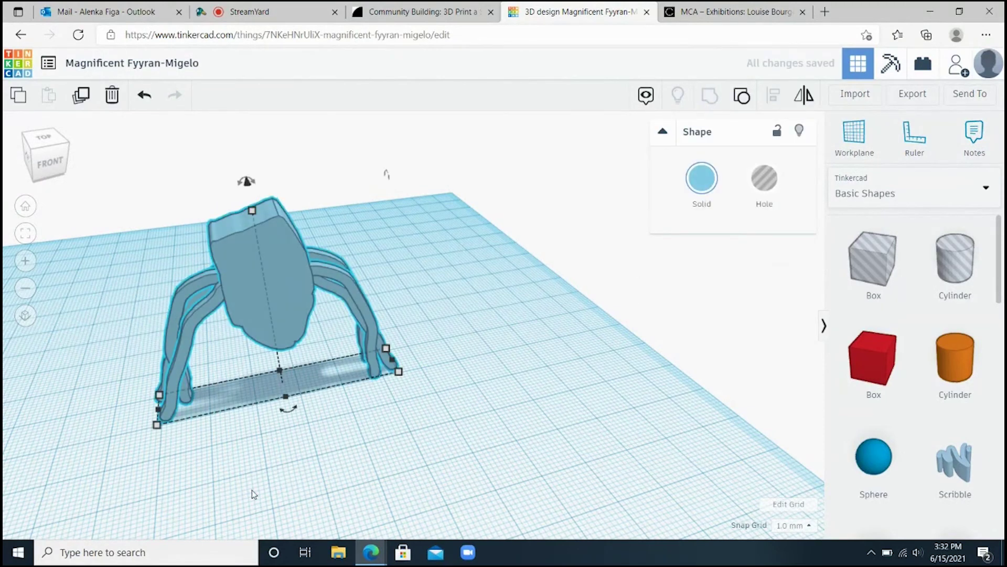
Step: Rotate the grouped spider -90° so it lies flat
right_click_drag(252, 490, 229, 484)
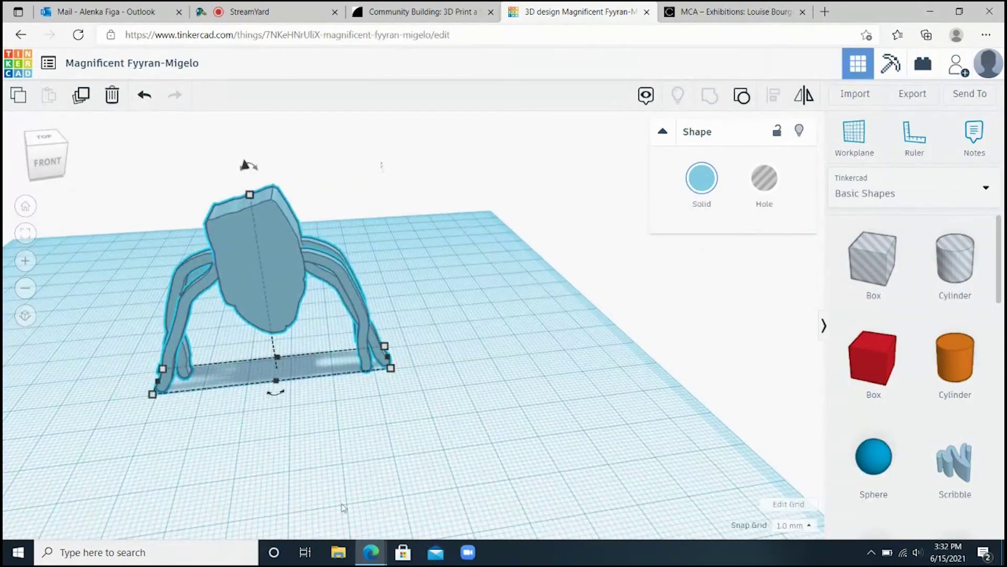
right_click_drag(634, 399, 336, 425)
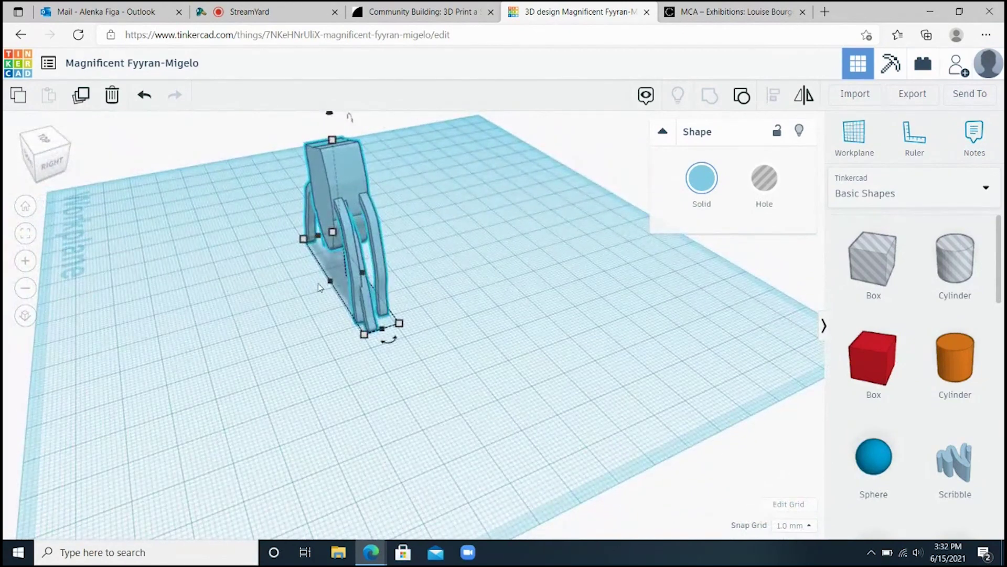
right_click_drag(350, 198, 318, 131)
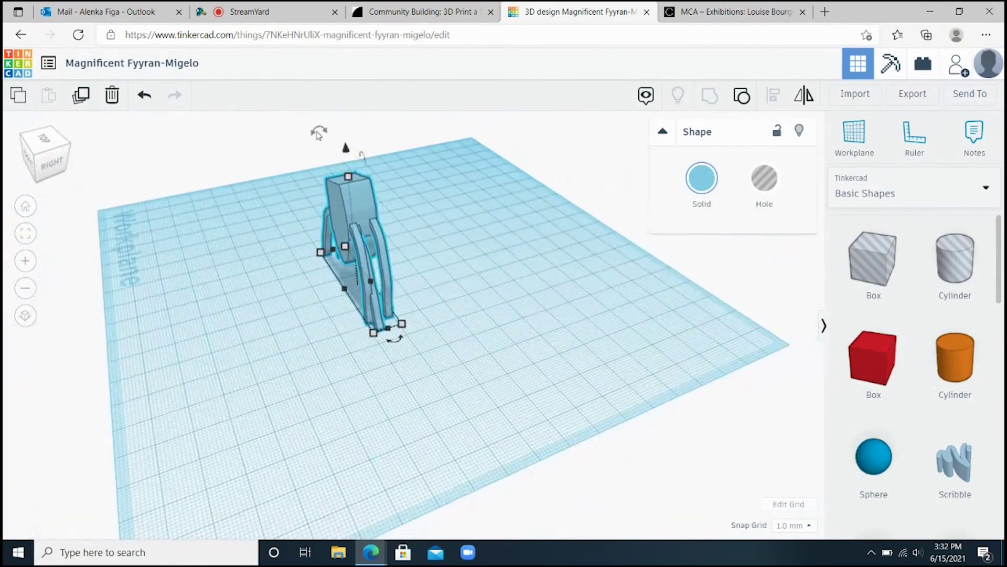
left_click_drag(318, 131, 454, 175)
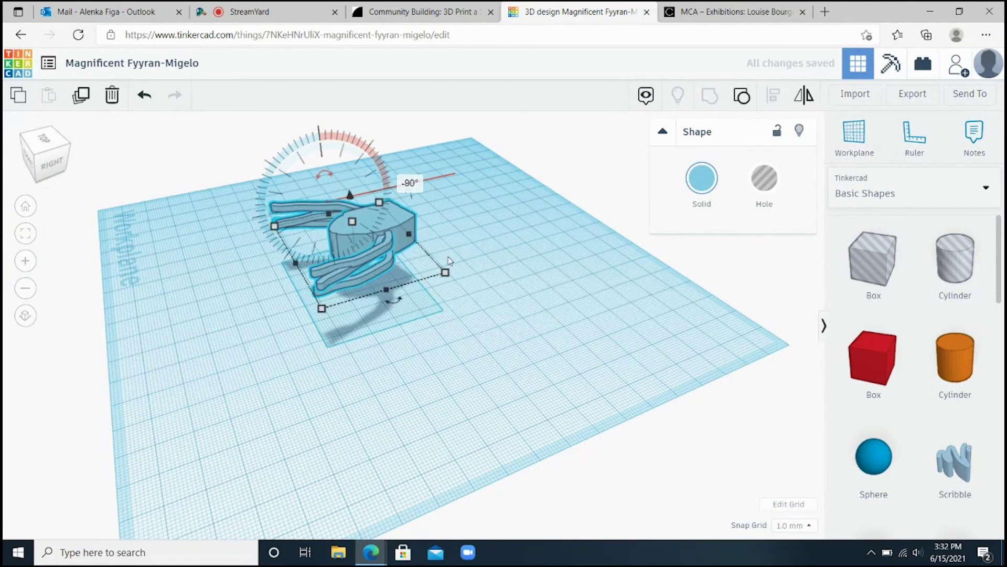
left_click(419, 358)
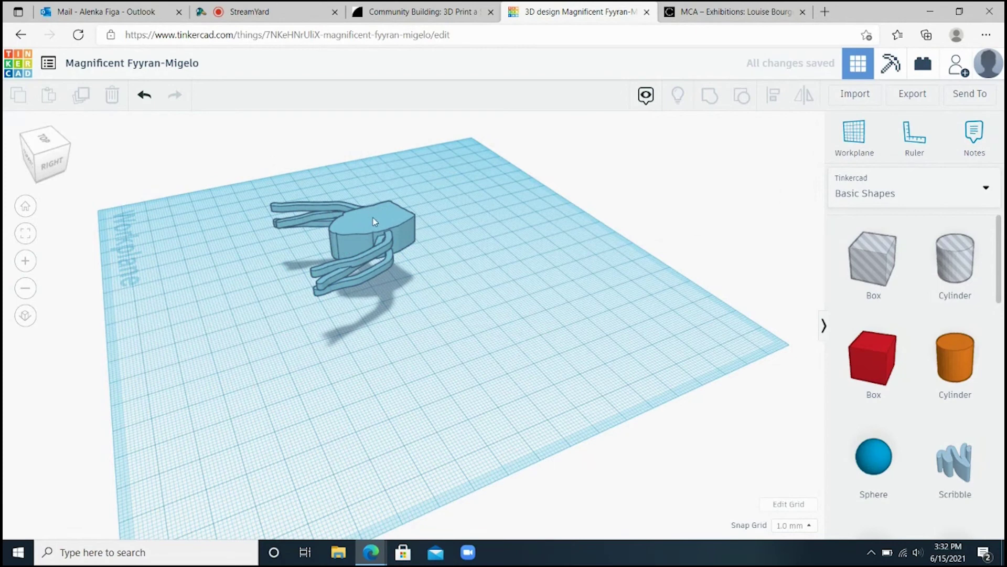
Step: View the Outlook photo of printed spiders full screen, then return to the Tinkercad design
left_click(129, 8)
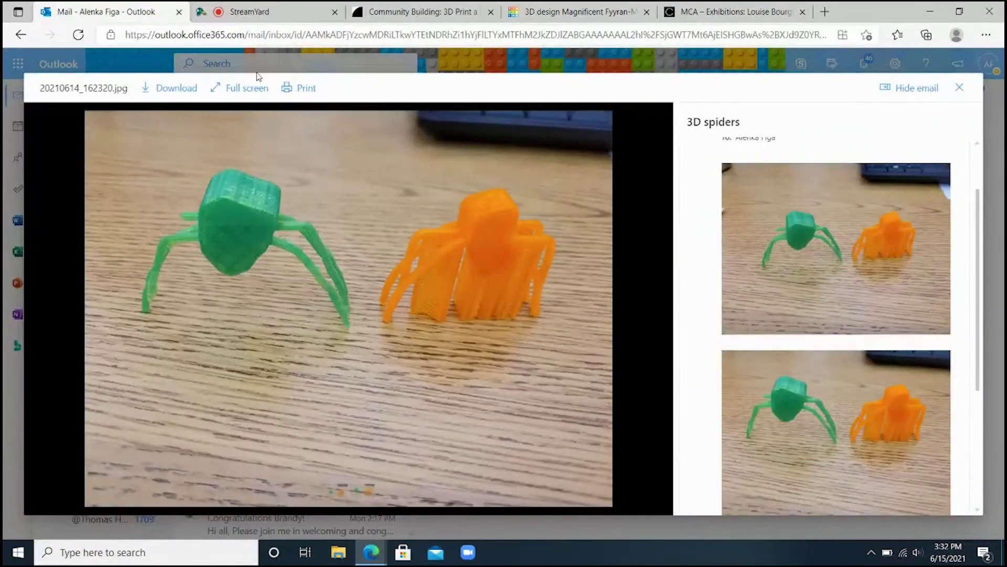
left_click(238, 89)
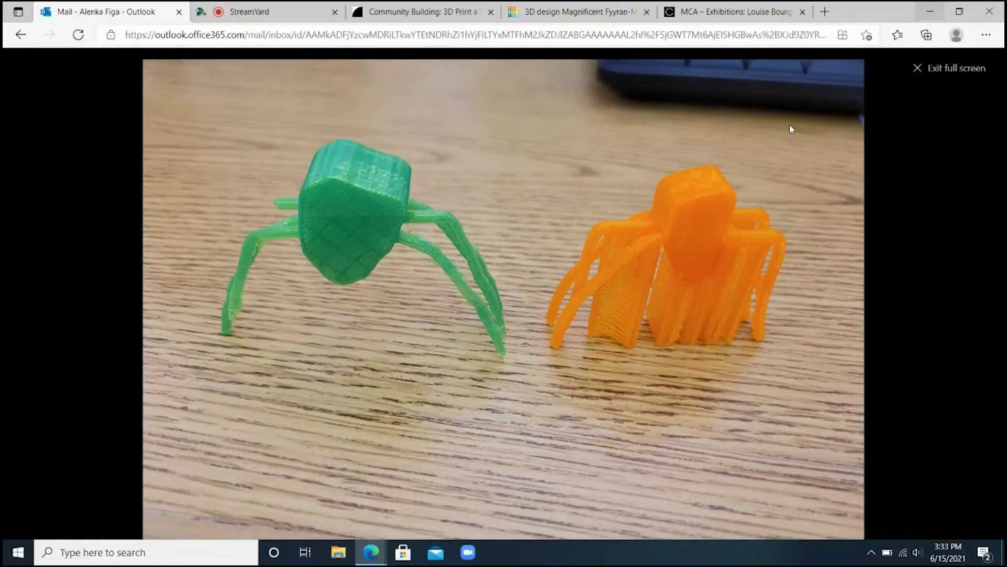
left_click(611, 11)
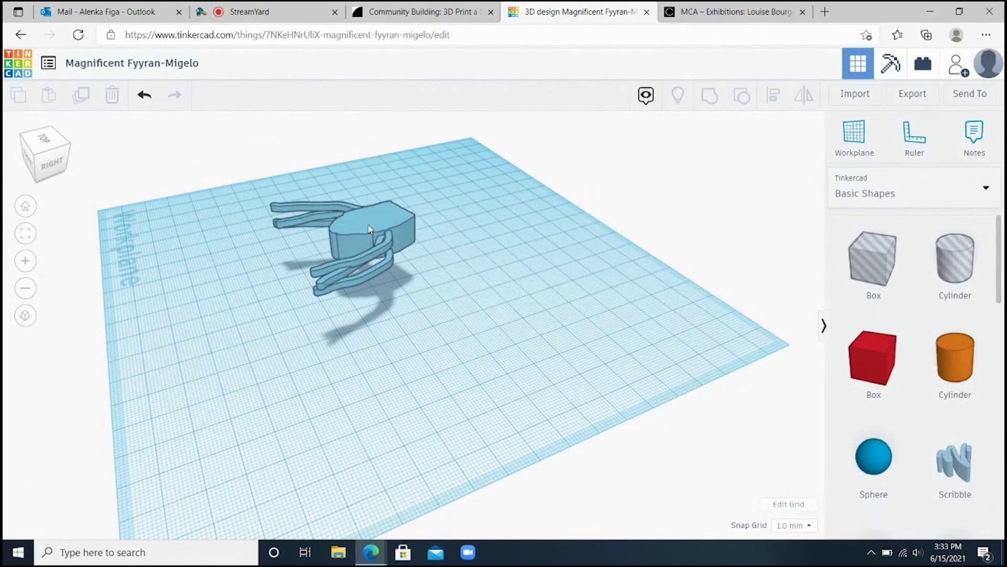
right_click_drag(339, 297, 523, 380)
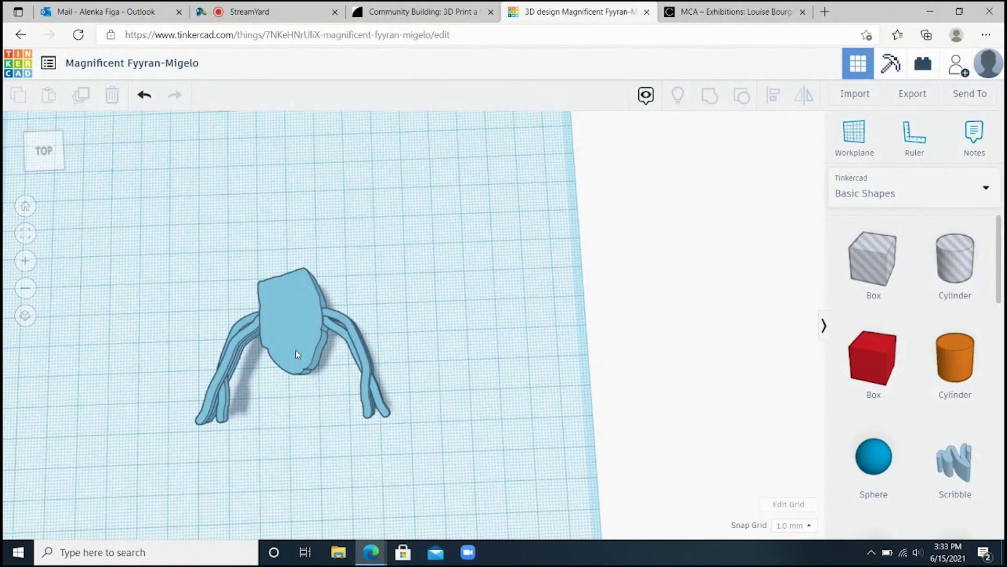
left_click(414, 12)
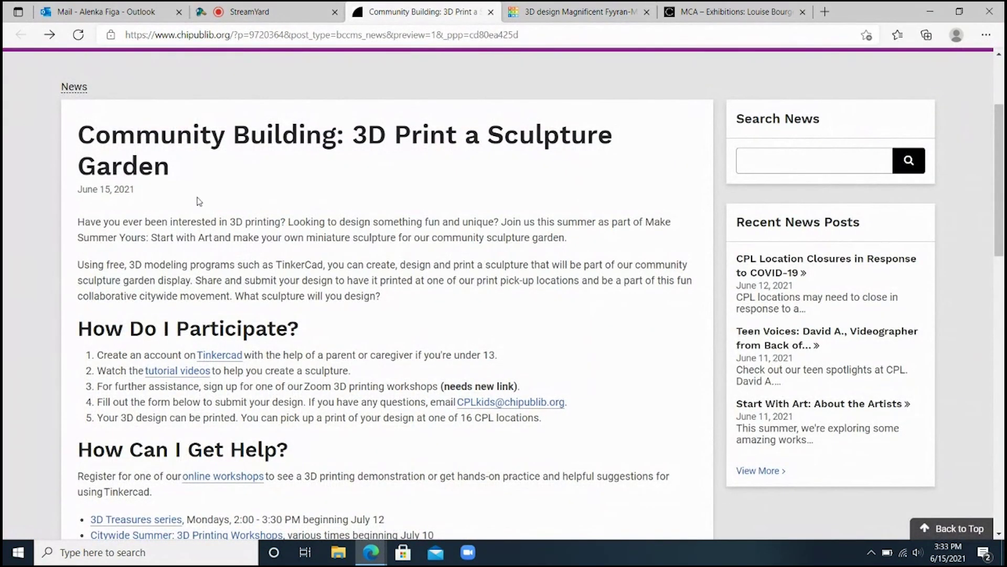
left_click(590, 9)
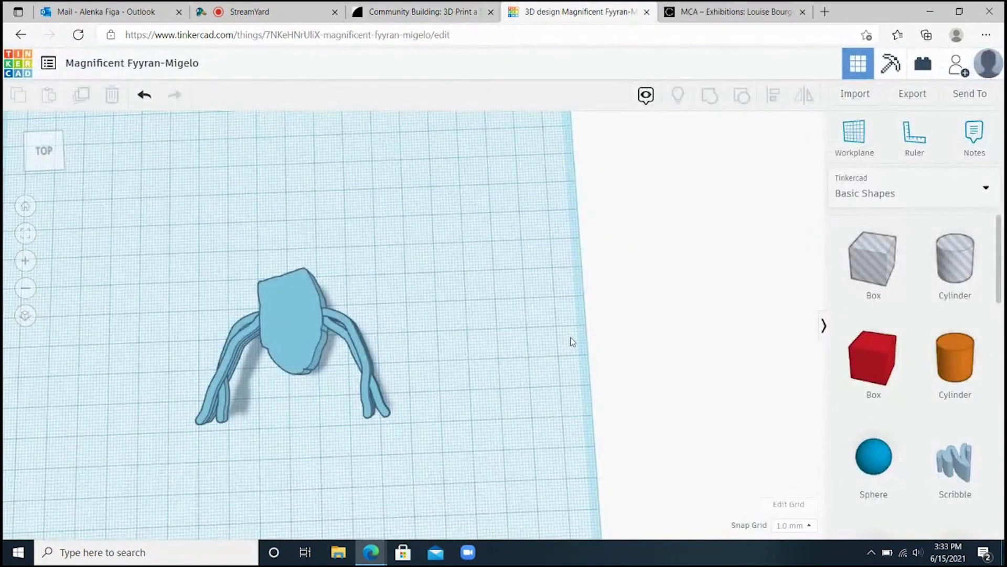